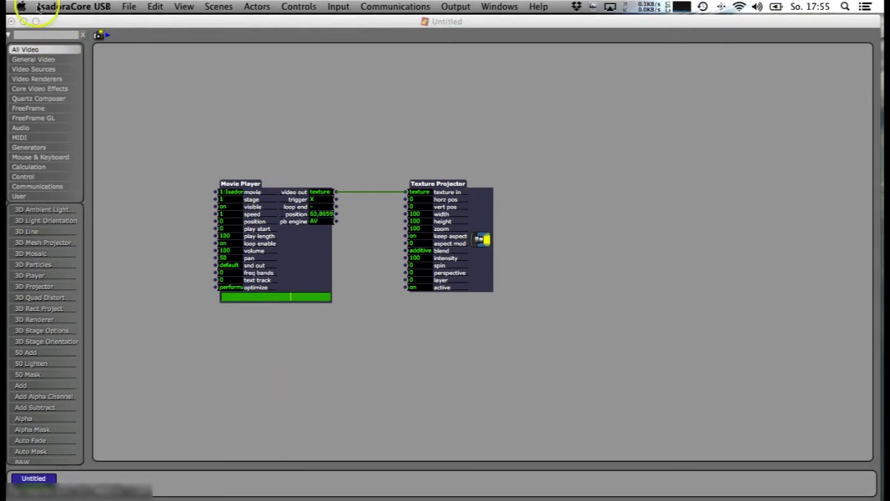
# Check the installed version in the program's About window and close it
pyautogui.click(64, 7)
pyautogui.click(78, 22)
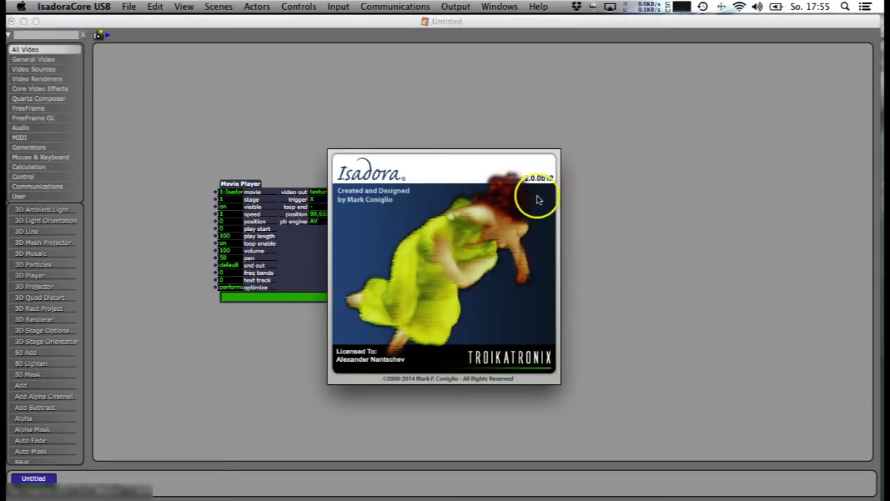
pyautogui.click(403, 107)
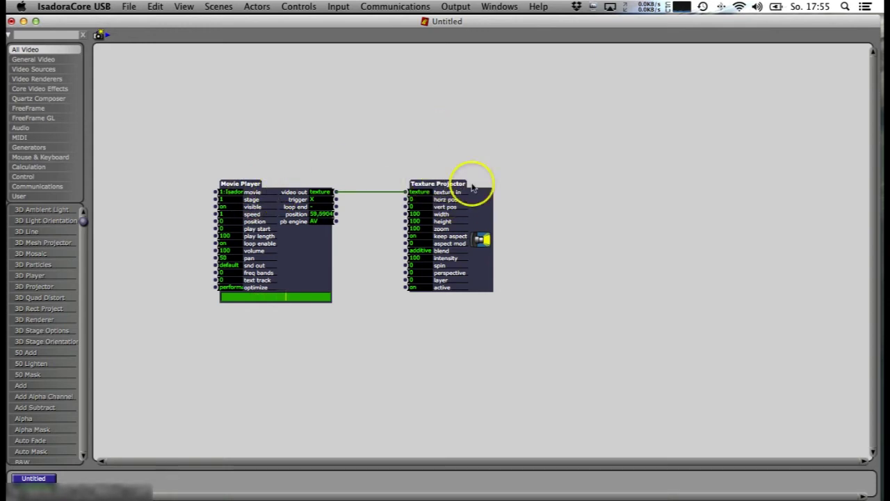
# Open the Texture Projector's IzzyMap editor and cycle through its Output, Split H and Split V views back to Input
pyautogui.click(482, 239)
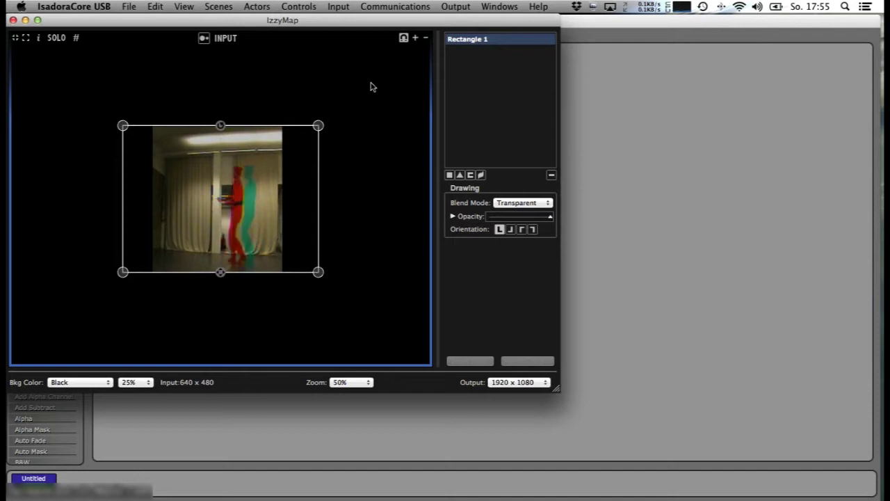
pyautogui.click(223, 40)
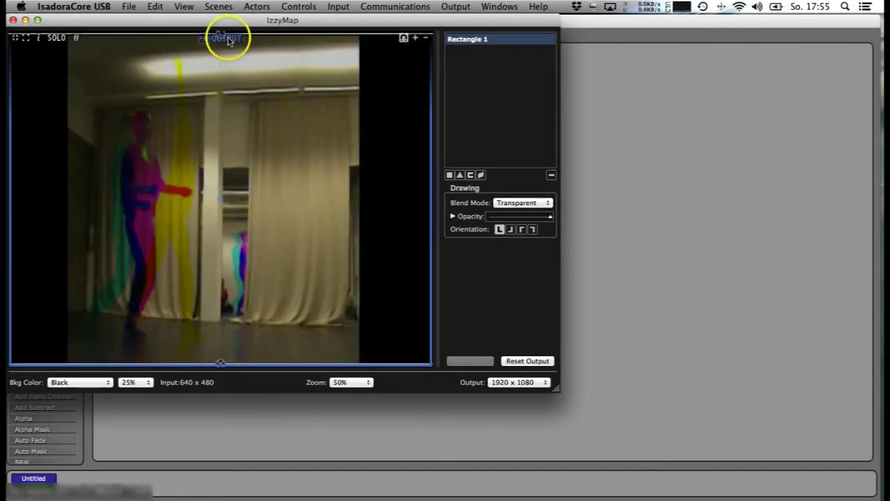
pyautogui.click(227, 40)
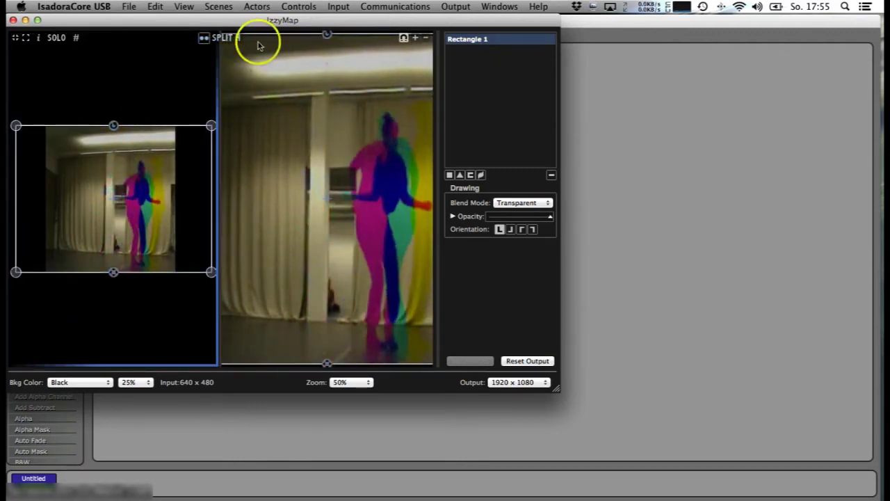
pyautogui.click(232, 40)
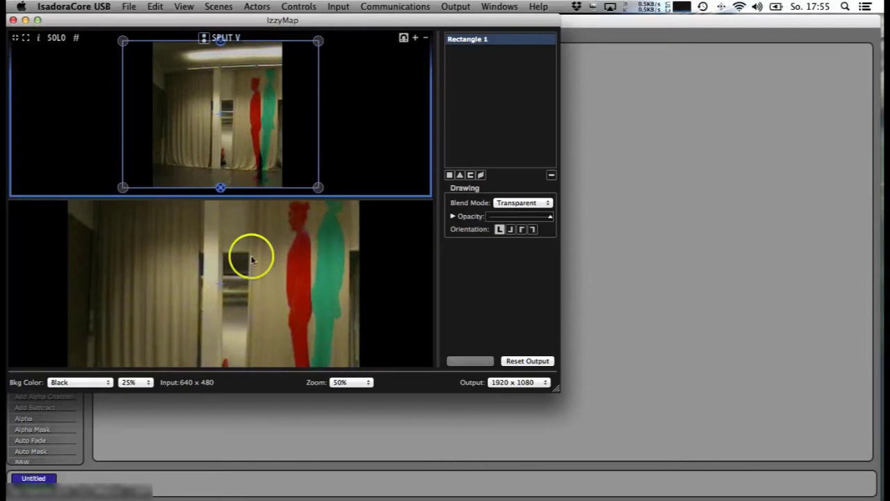
pyautogui.click(229, 39)
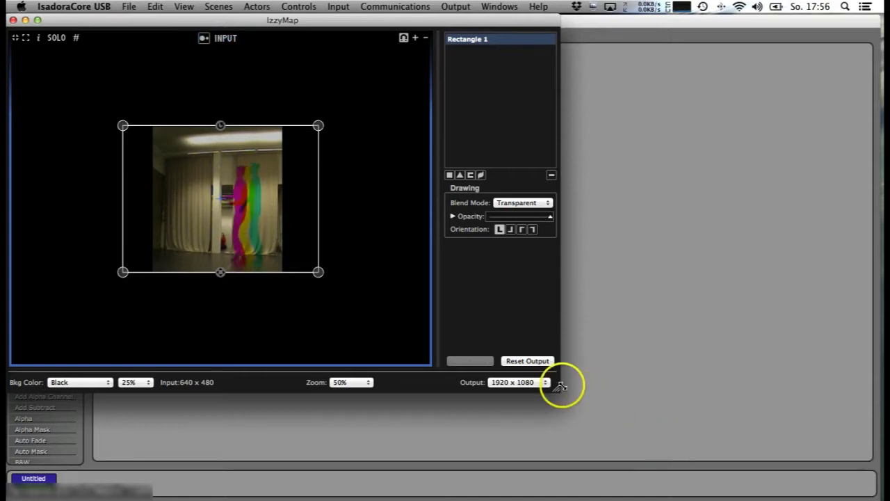
# Enlarge the IzzyMap window and look at the output resolution setting, keeping it at 1920 x 1080
pyautogui.moveTo(560, 390); pyautogui.dragTo(619, 445)
pyautogui.click(570, 430)
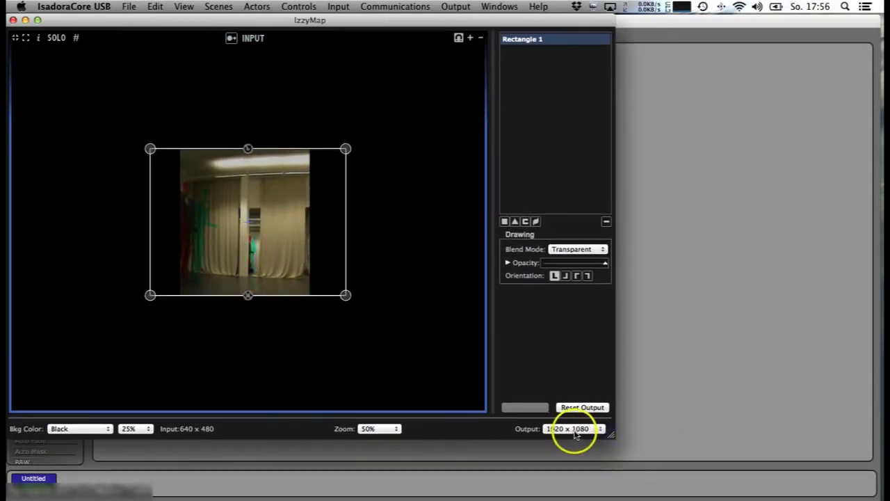
pyautogui.click(582, 429)
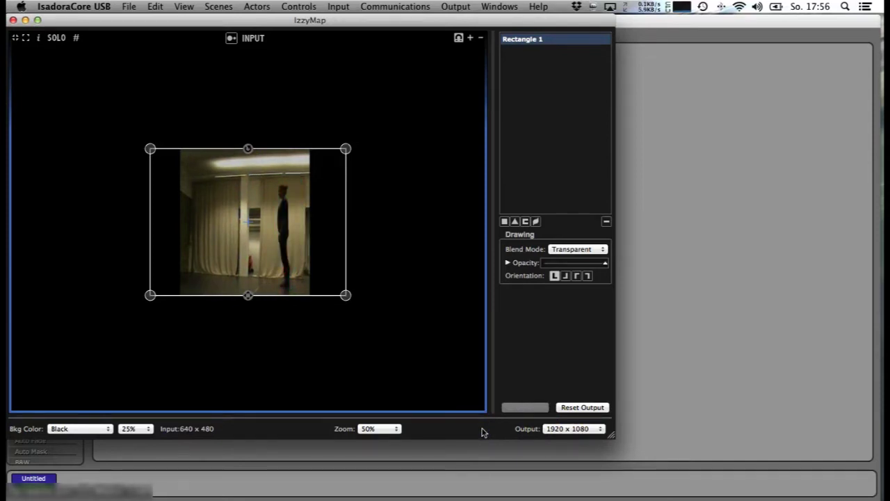
# Select Rectangle 1 and add two more rectangle slices, Rectangle 2 and Rectangle 3
pyautogui.click(233, 198)
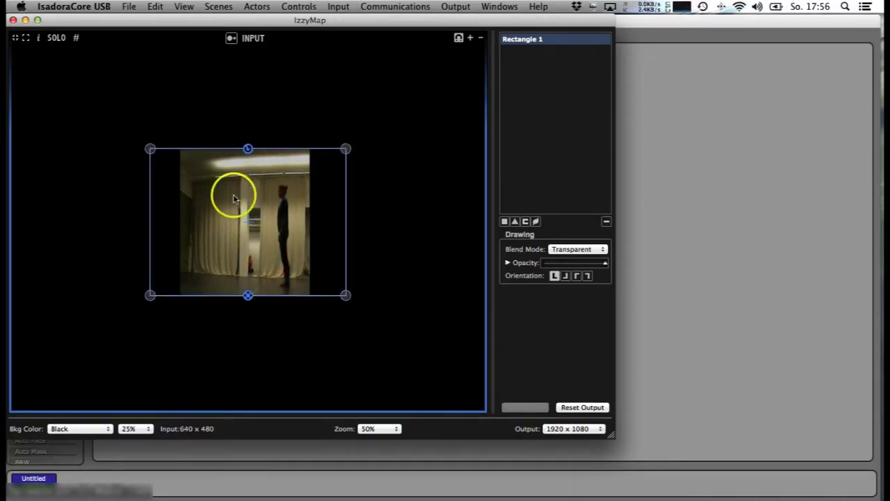
pyautogui.click(197, 196)
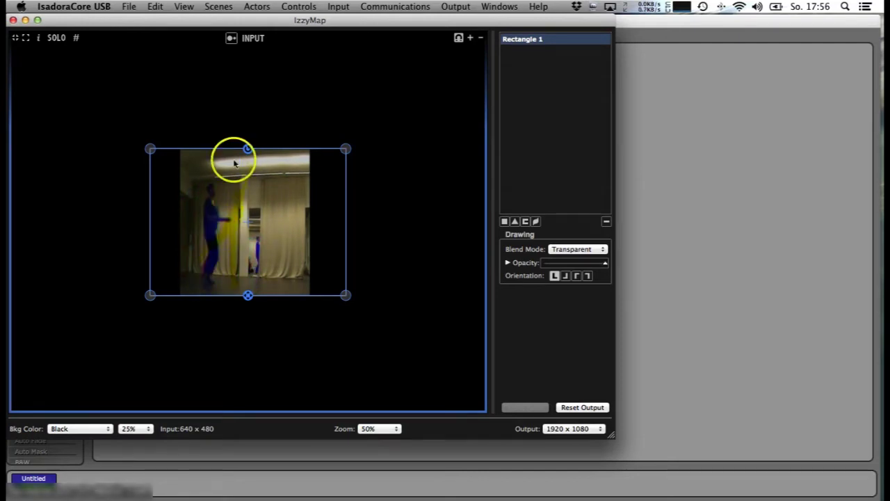
pyautogui.click(517, 42)
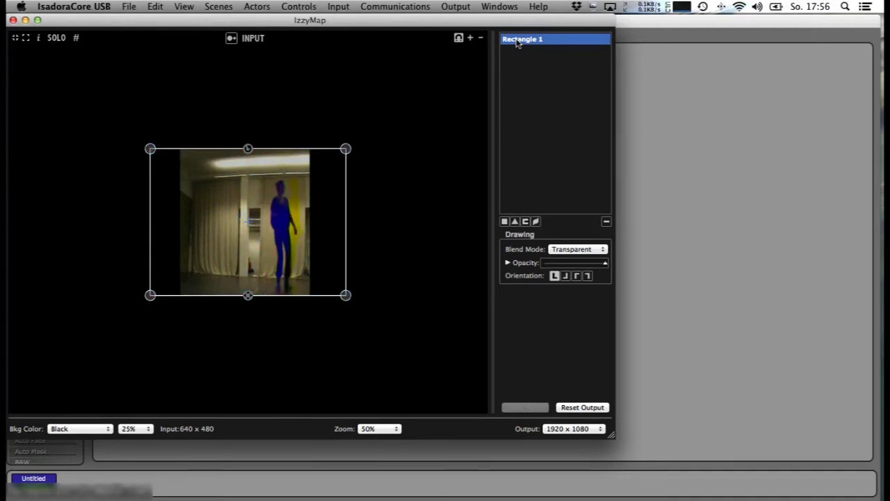
pyautogui.click(506, 221)
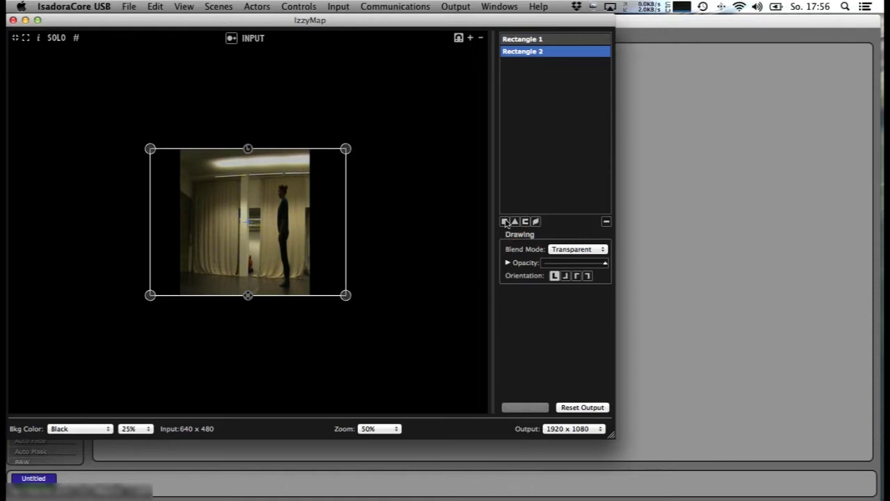
pyautogui.click(505, 221)
# Narrow Rectangle 3's input area to the left third of the visible video image
pyautogui.click(199, 213)
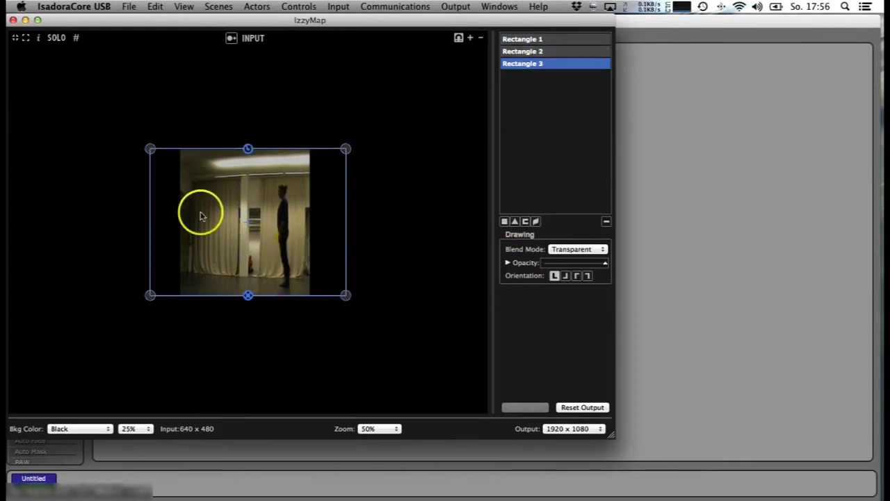
pyautogui.click(523, 40)
pyautogui.click(162, 212)
pyautogui.moveTo(153, 212); pyautogui.dragTo(181, 215)
pyautogui.moveTo(347, 202); pyautogui.dragTo(226, 210)
pyautogui.click(527, 54)
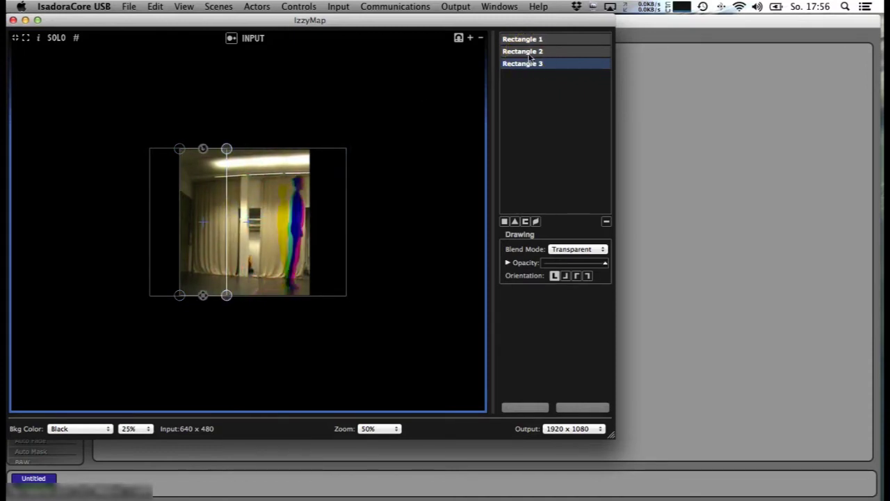
pyautogui.click(528, 64)
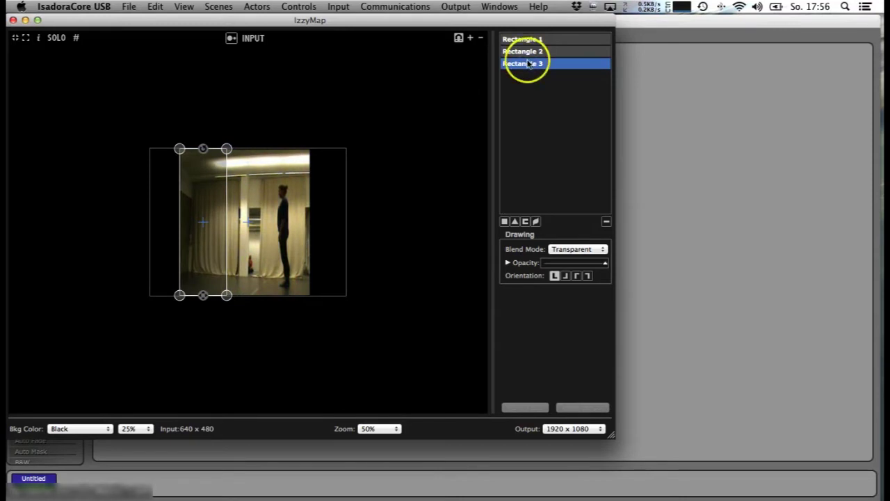
# Narrow Rectangle 2's input area to the right part of the visible video image
pyautogui.click(530, 40)
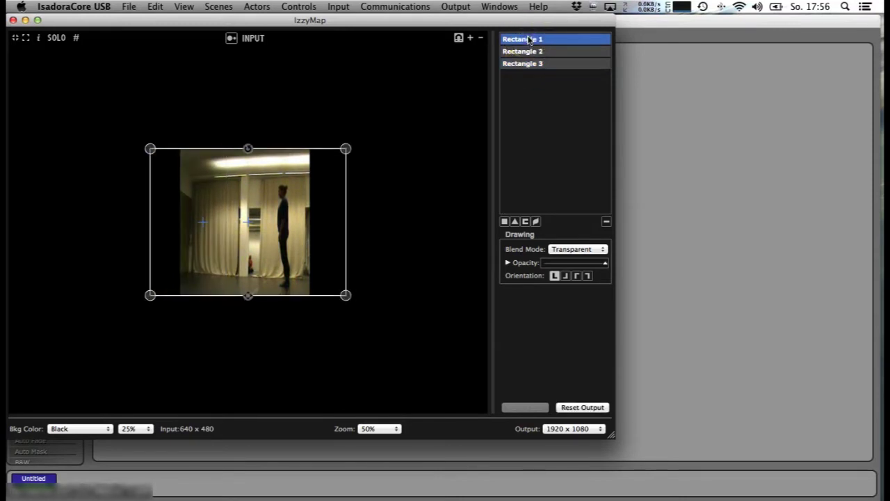
pyautogui.click(149, 205)
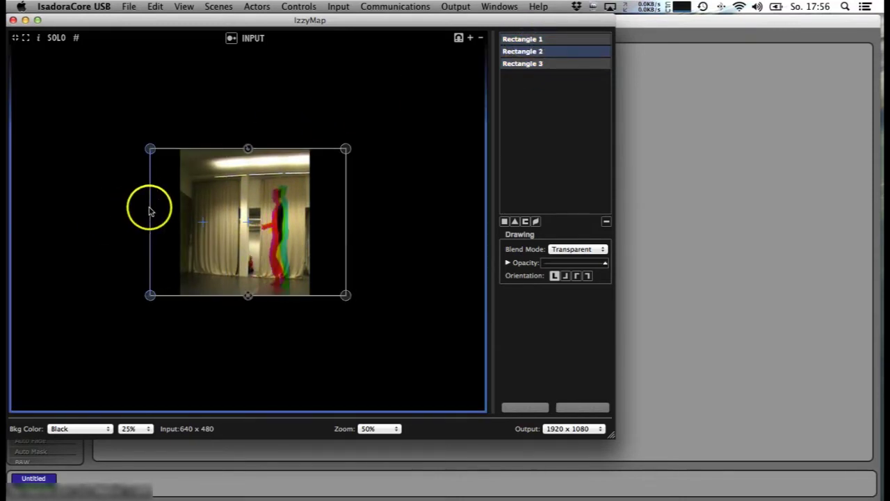
pyautogui.click(270, 210)
pyautogui.moveTo(279, 209); pyautogui.dragTo(270, 209)
pyautogui.moveTo(346, 204); pyautogui.dragTo(311, 208)
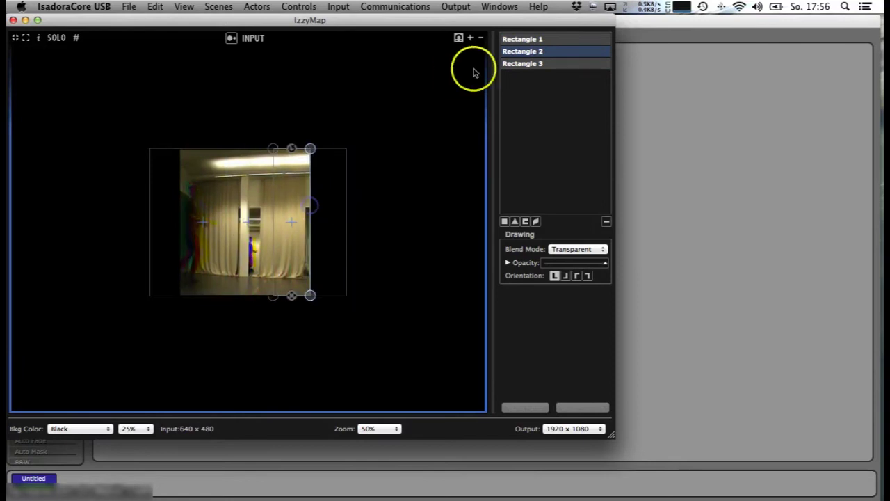
# Narrow Rectangle 1's input area to the middle of the video image, between the other two slices
pyautogui.click(512, 52)
pyautogui.click(516, 40)
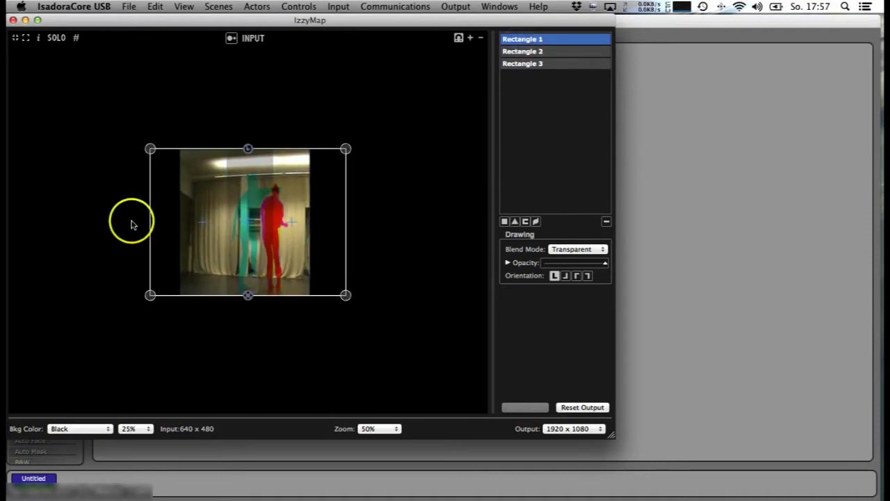
pyautogui.moveTo(150, 221); pyautogui.dragTo(216, 220)
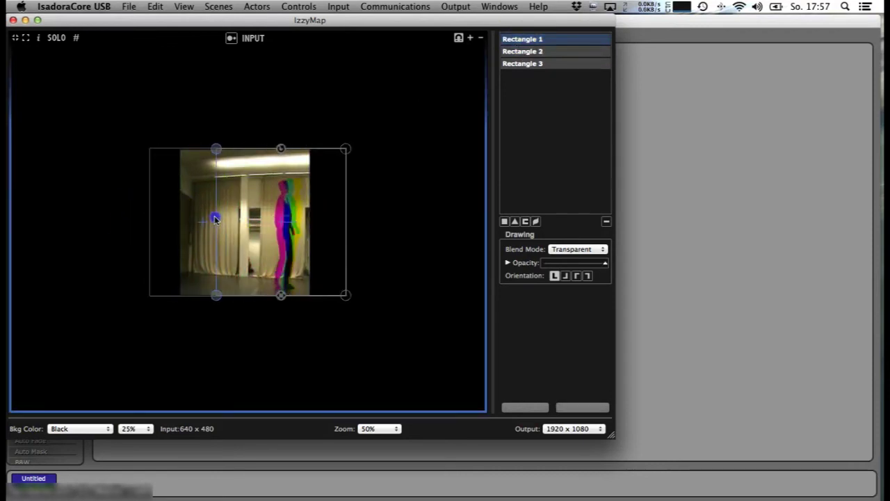
pyautogui.moveTo(346, 220); pyautogui.dragTo(263, 221)
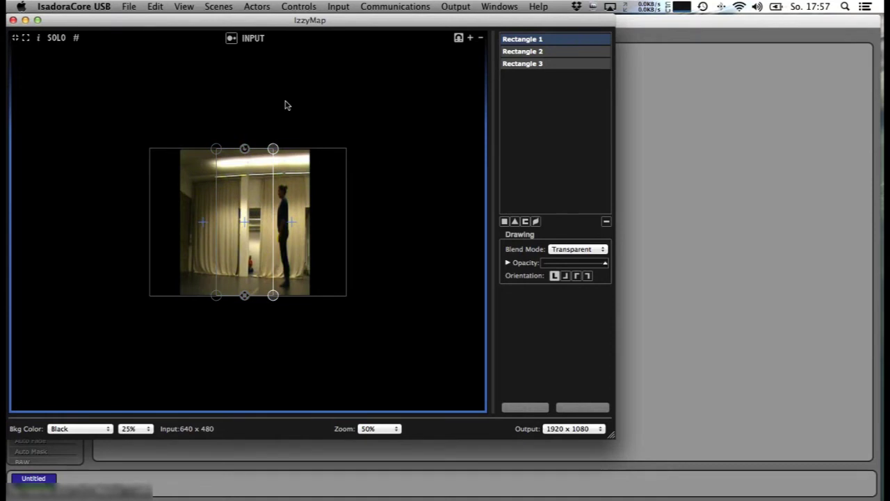
# Switch the editor to the Split H view and set the input view's zoom to 20%
pyautogui.click(252, 38)
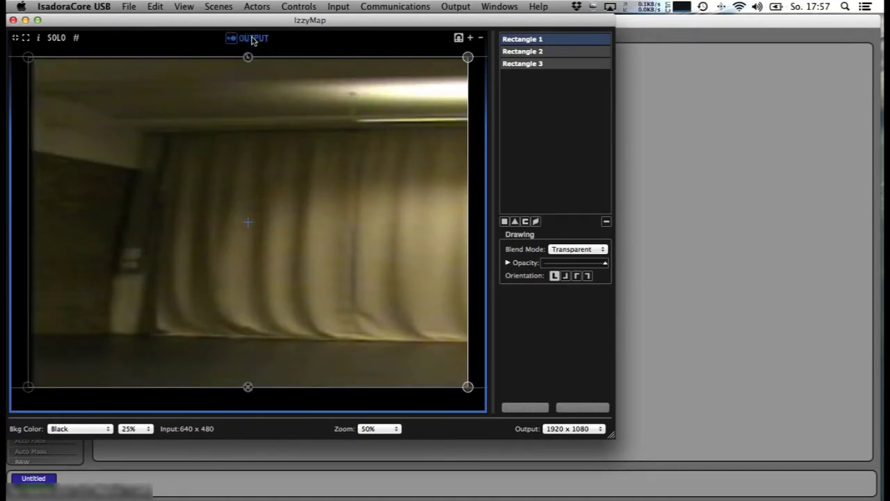
pyautogui.click(251, 38)
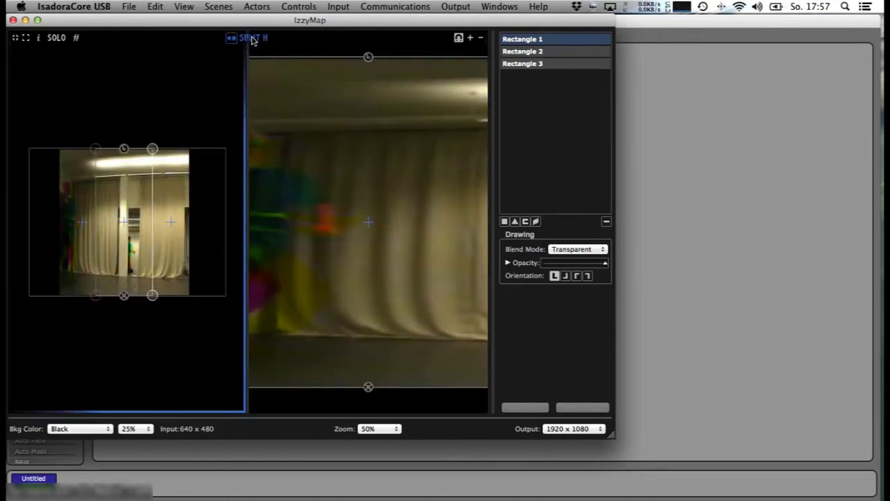
pyautogui.click(233, 92)
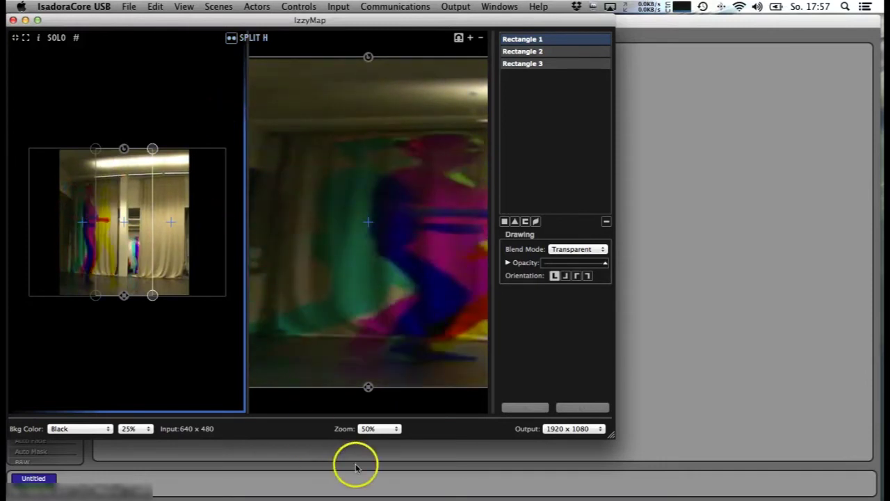
pyautogui.click(377, 429)
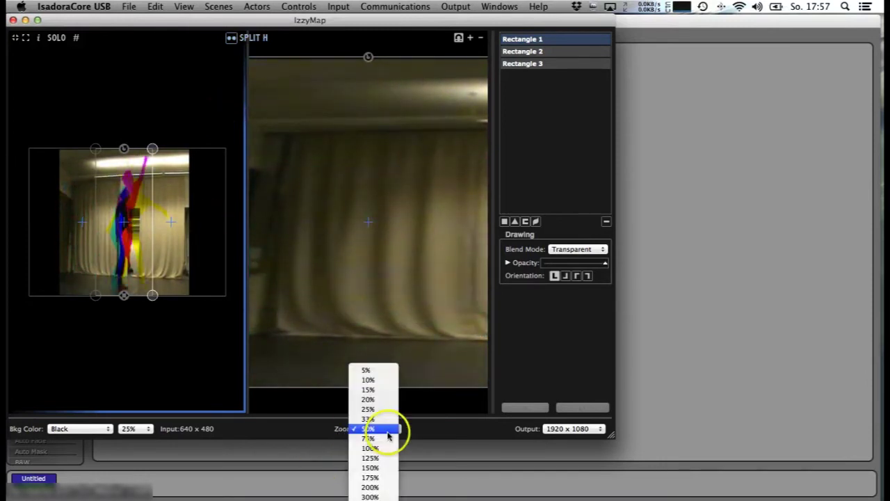
pyautogui.click(370, 400)
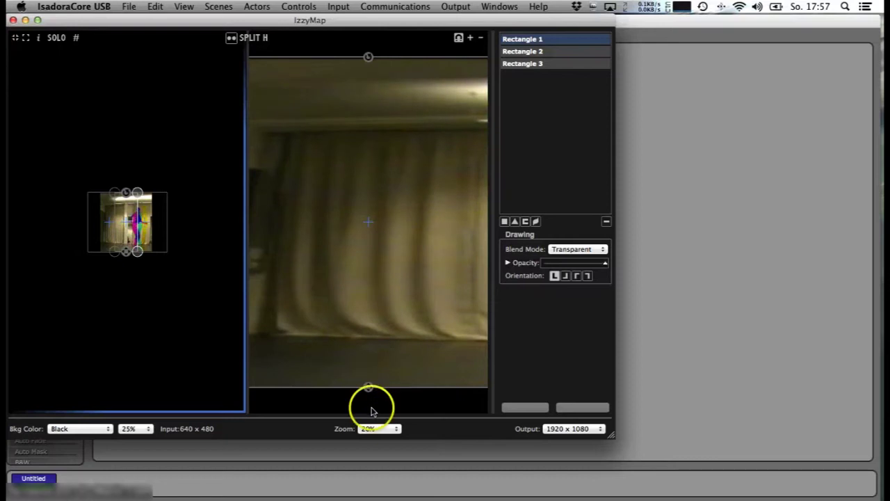
# Reduce the output view's zoom to 15%
pyautogui.click(370, 411)
pyautogui.click(369, 426)
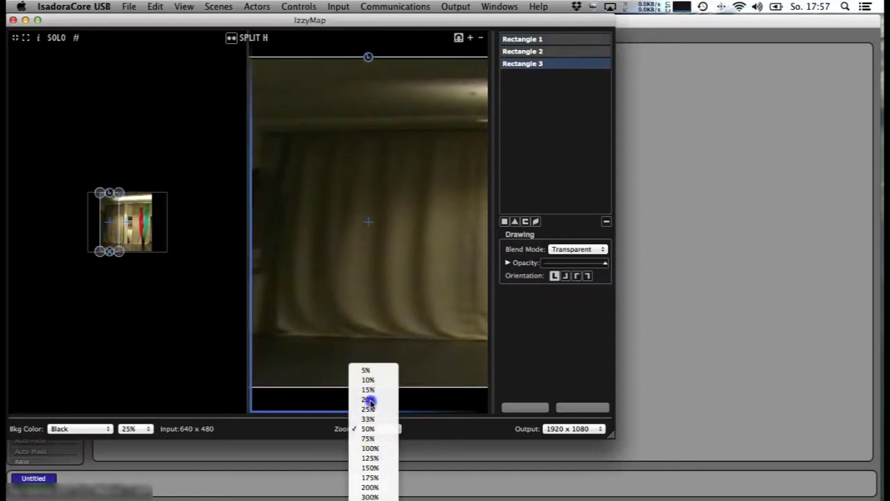
pyautogui.click(369, 399)
pyautogui.click(379, 428)
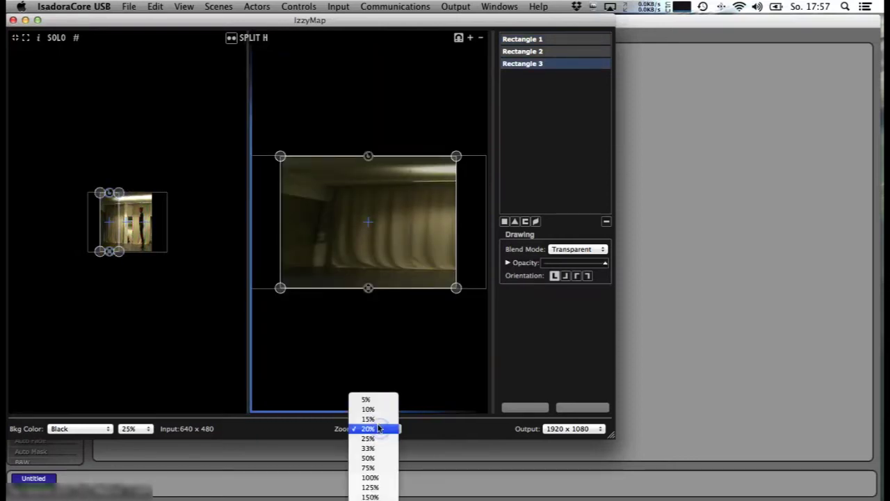
pyautogui.click(378, 420)
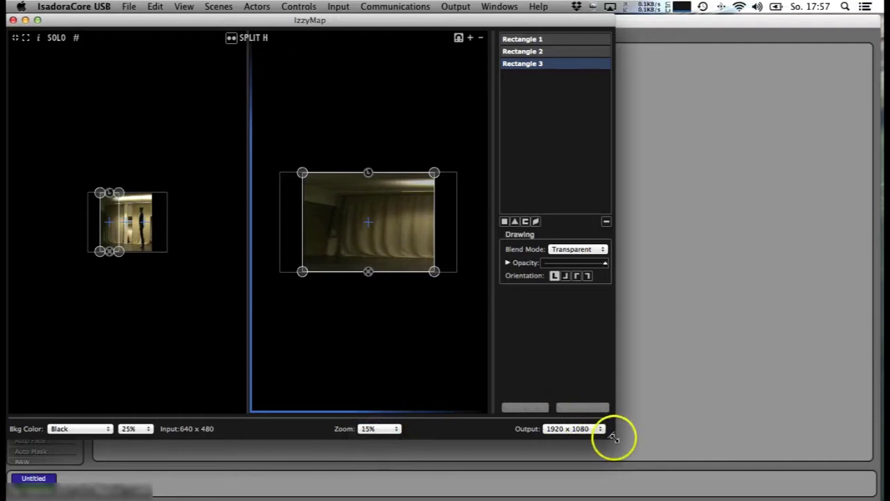
# Widen the IzzyMap window and set the output view's zoom to 20% and the input view's zoom to 50%
pyautogui.moveTo(614, 437); pyautogui.dragTo(767, 479)
pyautogui.click(456, 473)
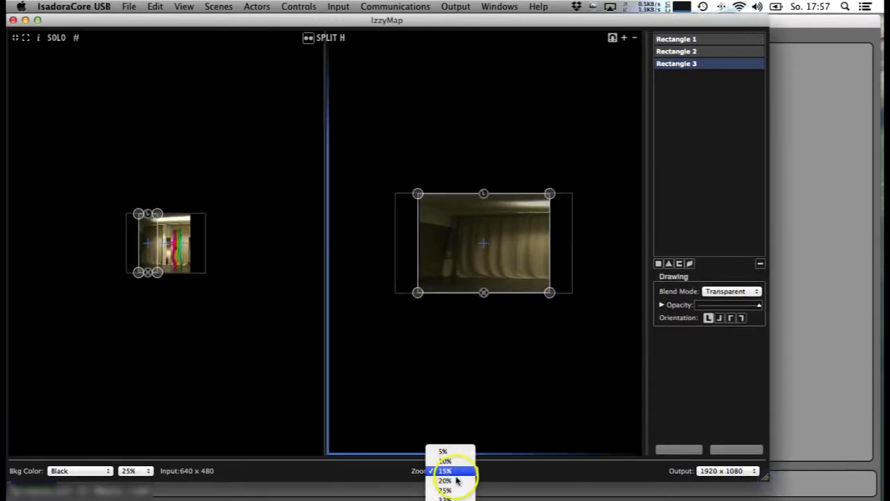
pyautogui.click(457, 480)
pyautogui.click(223, 352)
pyautogui.click(459, 473)
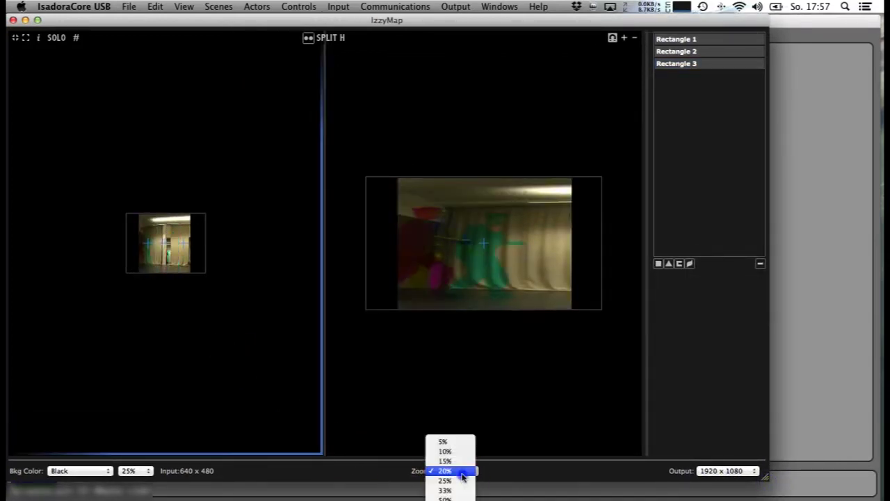
pyautogui.click(456, 497)
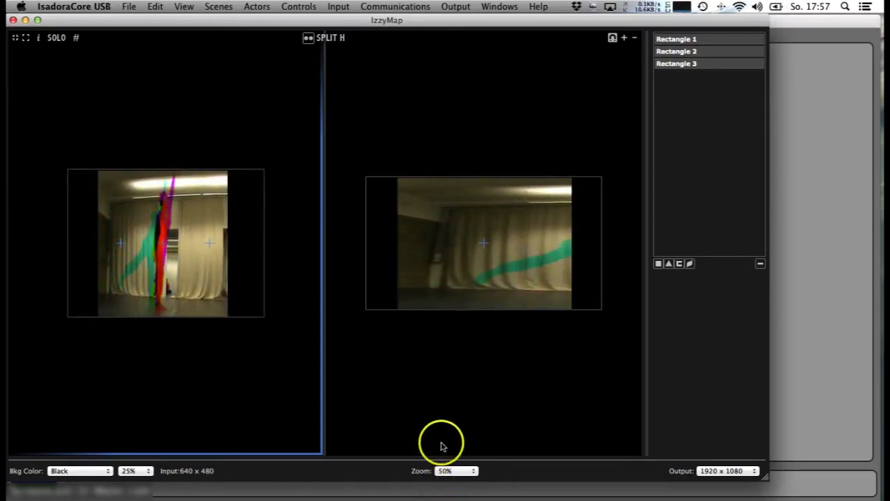
# Shrink Rectangle 3's output shape to a narrow upright strip and place it below the output frame's right side
pyautogui.click(744, 39)
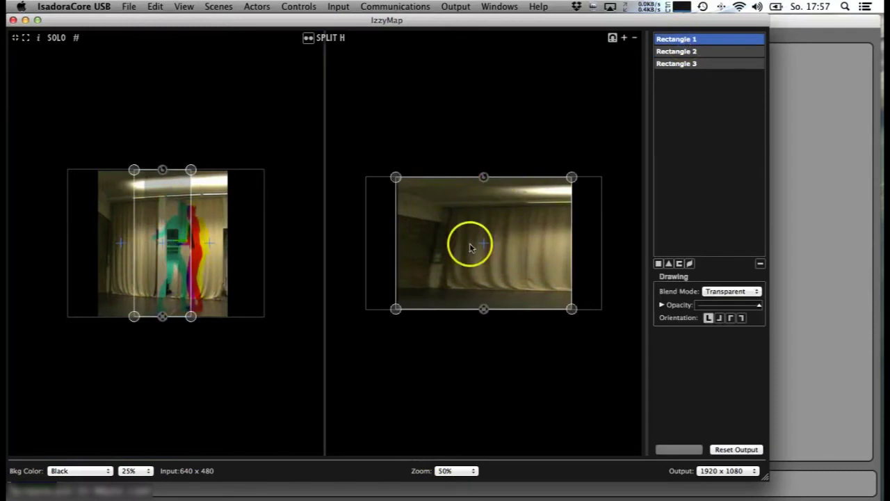
pyautogui.moveTo(397, 248); pyautogui.dragTo(557, 365)
pyautogui.click(682, 64)
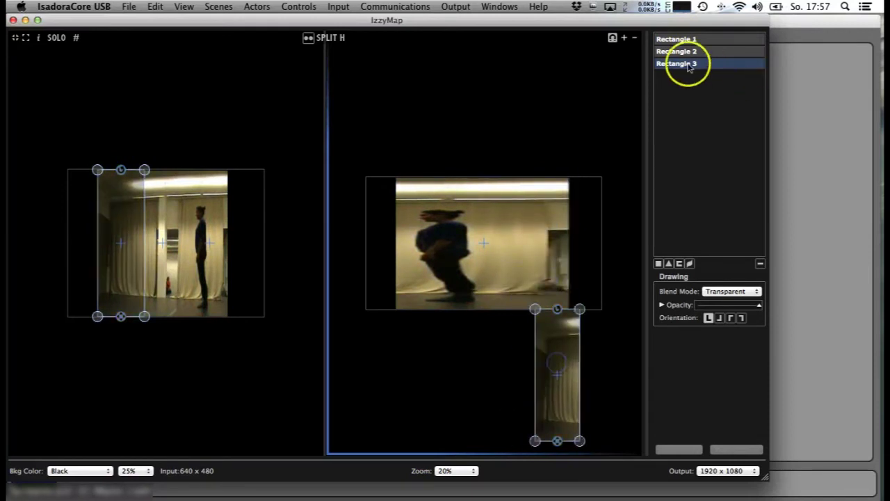
# Shrink Rectangle 2's output shape to a narrow upright strip and place it below the output frame's left side
pyautogui.click(672, 40)
pyautogui.moveTo(568, 200); pyautogui.dragTo(428, 341)
pyautogui.click(671, 53)
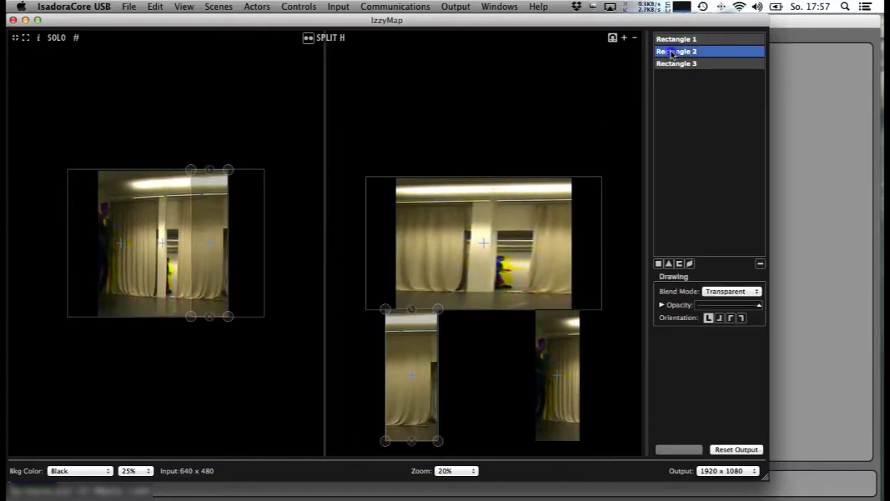
# Narrow Rectangle 1's output shape at the centre of the output frame and pull its upper-left corner inward and down
pyautogui.click(672, 39)
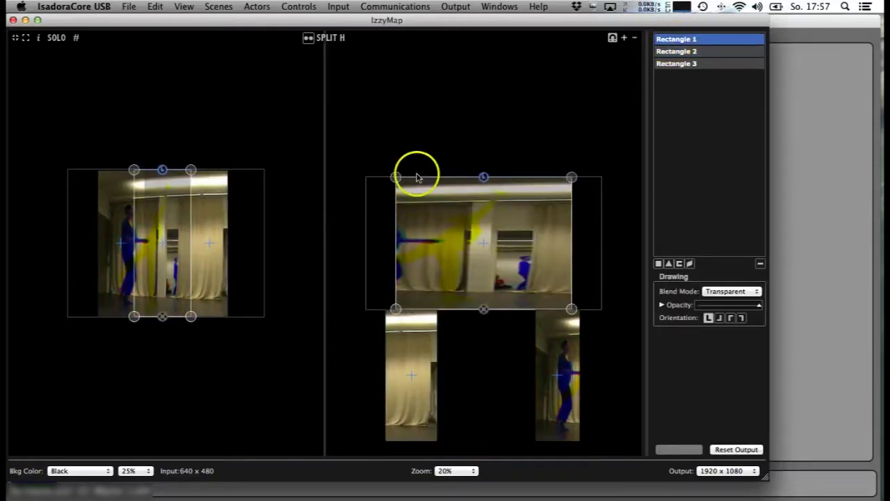
pyautogui.moveTo(398, 209); pyautogui.dragTo(463, 211)
pyautogui.moveTo(574, 220); pyautogui.dragTo(485, 233)
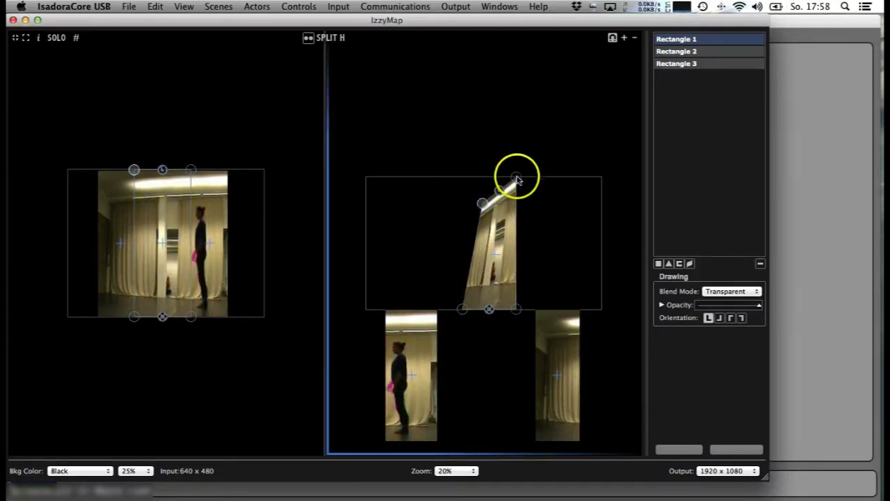
# Turn off snapping and distort Rectangle 1's output shape into a smaller, tilted quadrilateral inside the output frame
pyautogui.click(613, 38)
pyautogui.moveTo(518, 180); pyautogui.dragTo(519, 180)
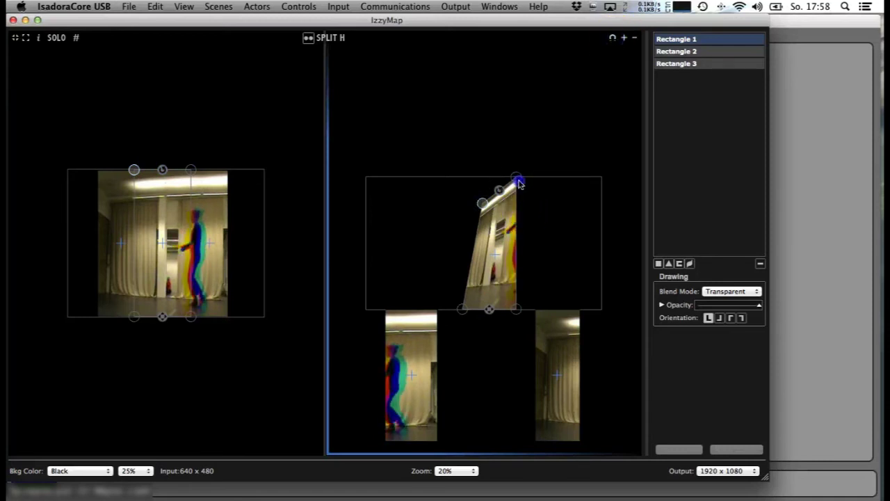
pyautogui.moveTo(512, 230); pyautogui.dragTo(525, 229)
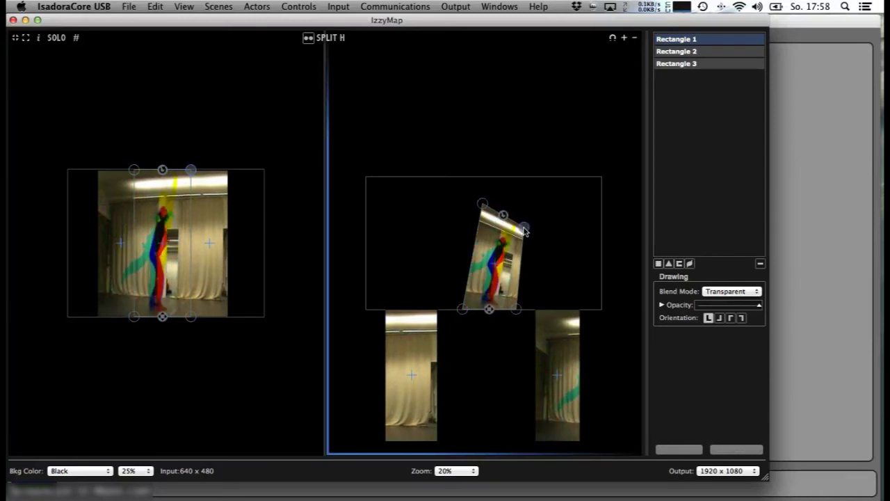
pyautogui.moveTo(489, 309)
pyautogui.mouseDown()
pyautogui.moveTo(492, 278)
pyautogui.moveTo(491, 297)
pyautogui.mouseUp()
pyautogui.moveTo(502, 209); pyautogui.dragTo(490, 206)
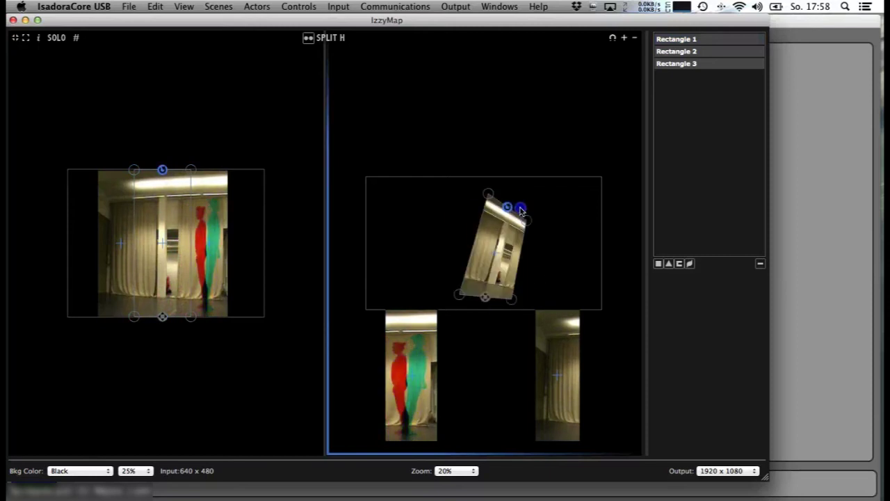
# Move Rectangles 2 and 3 into the output frame on either side of Rectangle 1 and skew their corners
pyautogui.moveTo(413, 357); pyautogui.dragTo(410, 261)
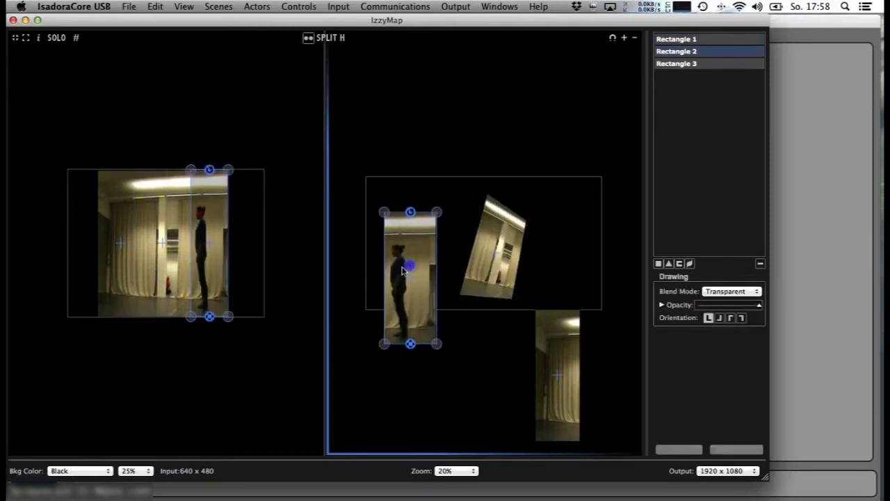
pyautogui.moveTo(428, 229); pyautogui.dragTo(428, 250)
pyautogui.moveTo(385, 216); pyautogui.dragTo(389, 234)
pyautogui.moveTo(395, 268); pyautogui.dragTo(393, 226)
pyautogui.moveTo(549, 327); pyautogui.dragTo(569, 220)
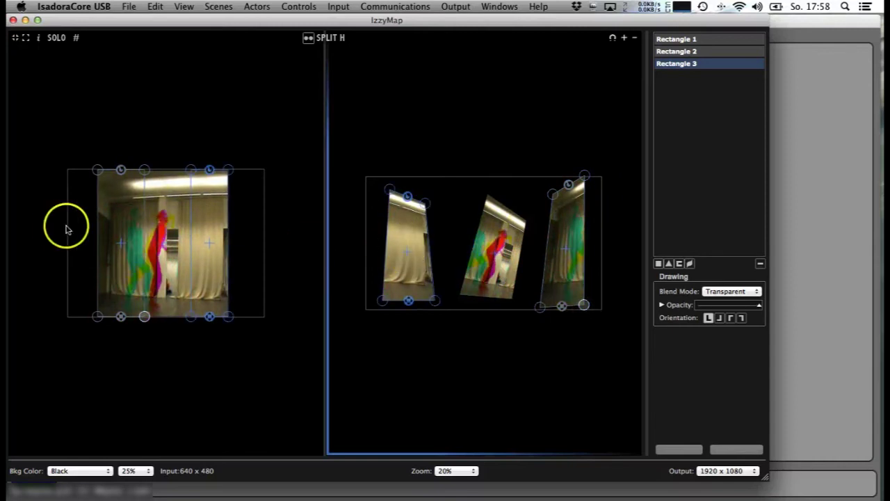
# Slide the right edge of Rectangle 3's input slice inward and back out to about a third of the movie's width
pyautogui.click(123, 207)
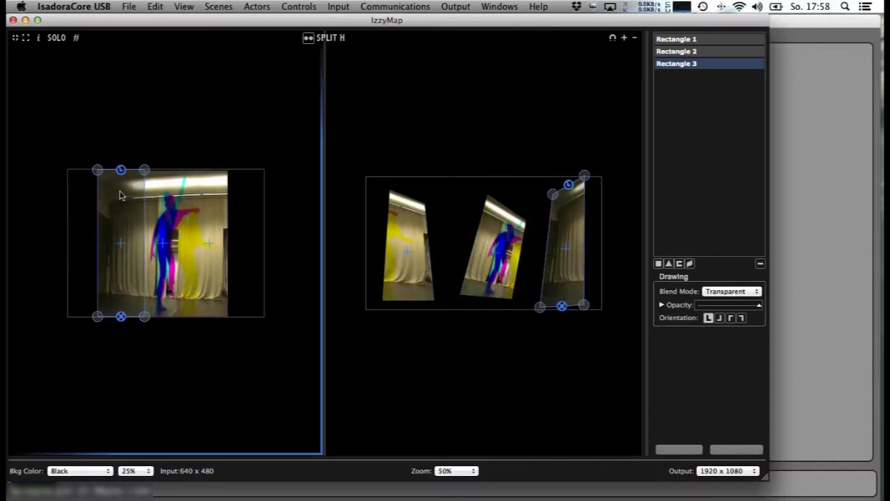
pyautogui.moveTo(143, 200); pyautogui.dragTo(144, 200)
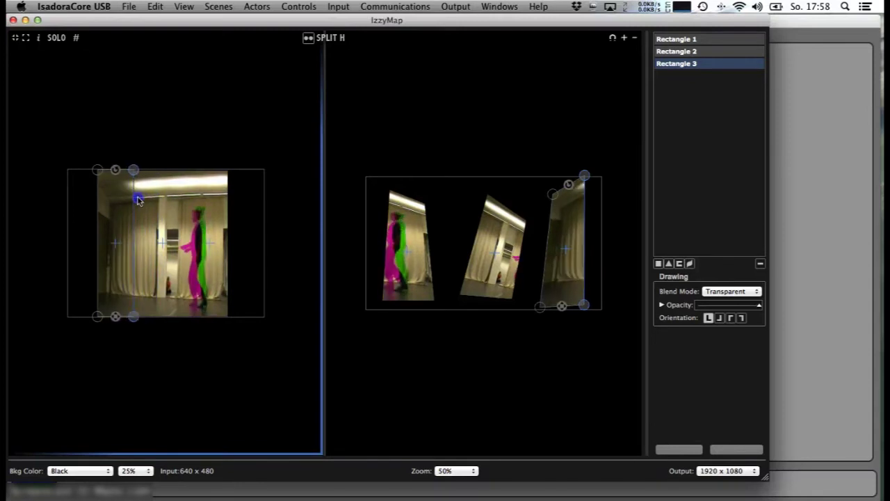
pyautogui.moveTo(138, 200); pyautogui.dragTo(159, 200)
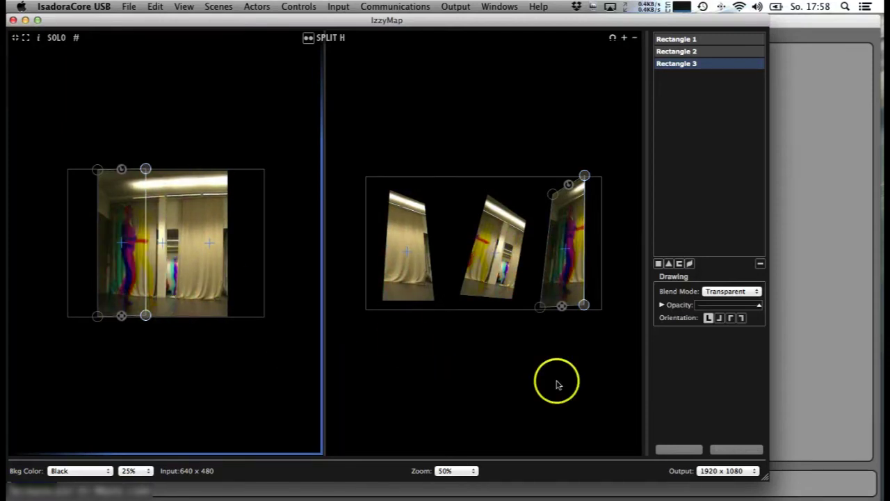
# Set the input view's background colour to Checkerboard and the output view's background colour to Red
pyautogui.click(96, 470)
pyautogui.click(89, 488)
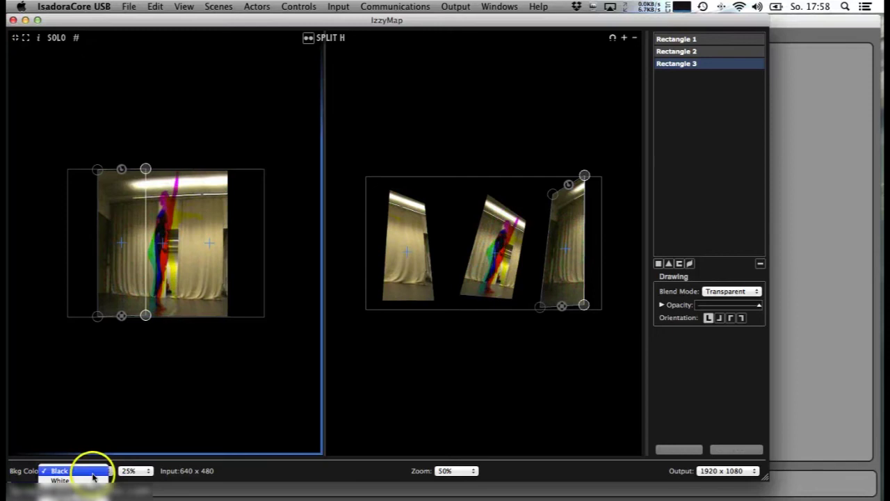
pyautogui.click(254, 276)
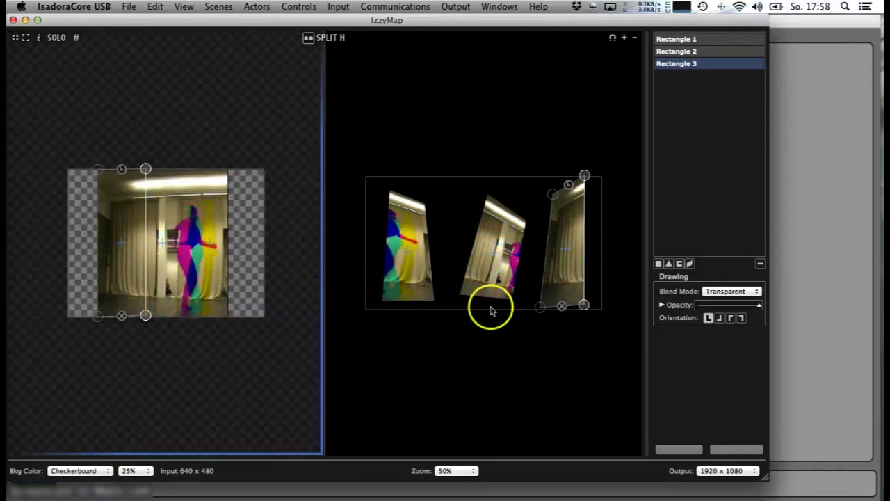
pyautogui.click(513, 332)
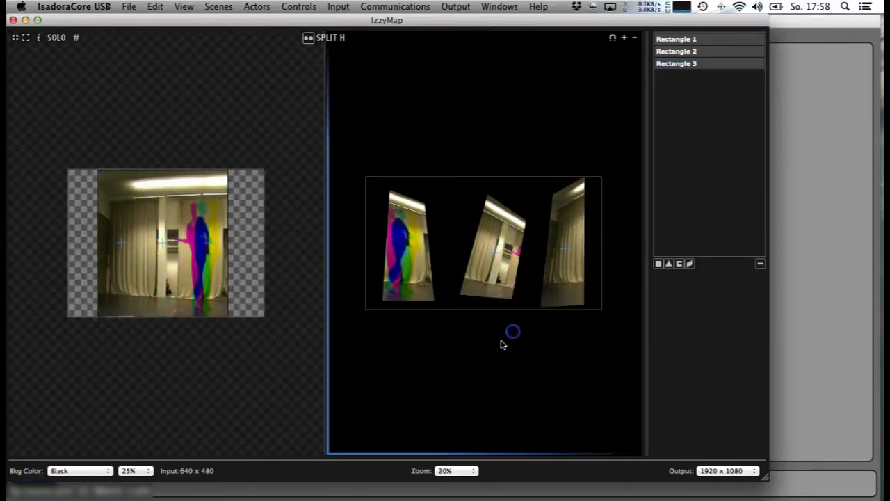
pyautogui.click(106, 470)
pyautogui.click(69, 489)
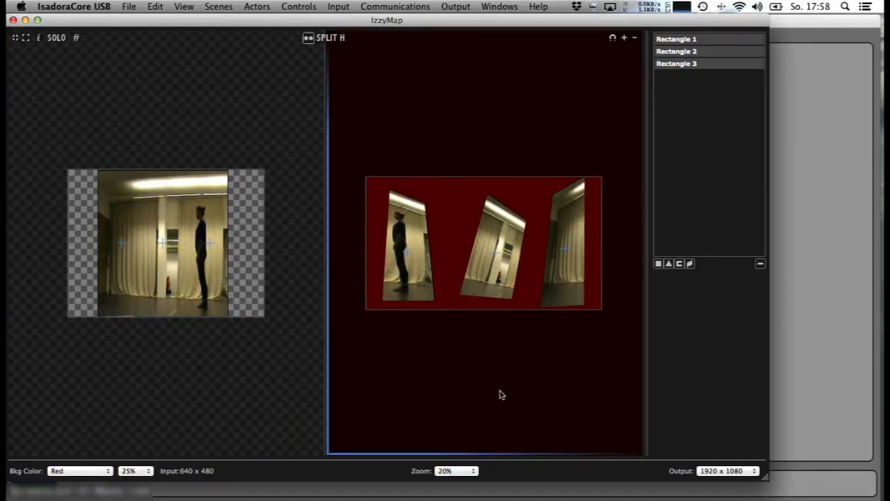
pyautogui.click(519, 385)
pyautogui.click(678, 51)
pyautogui.click(678, 40)
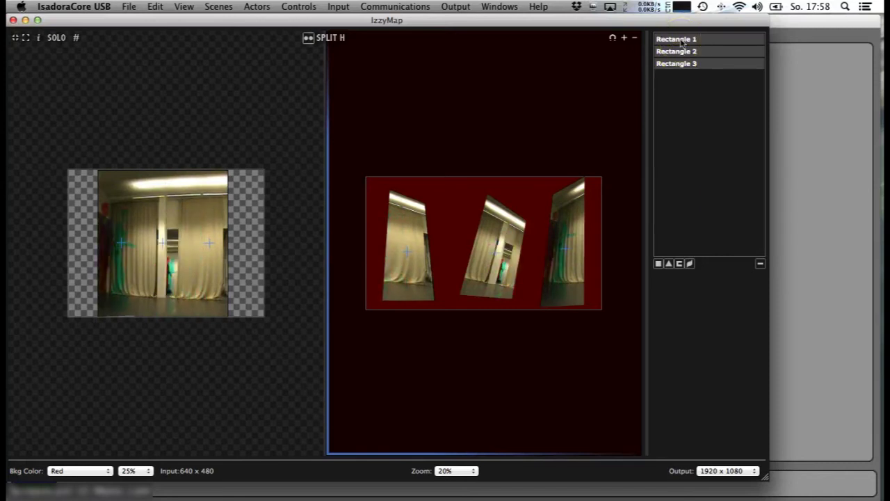
pyautogui.click(624, 38)
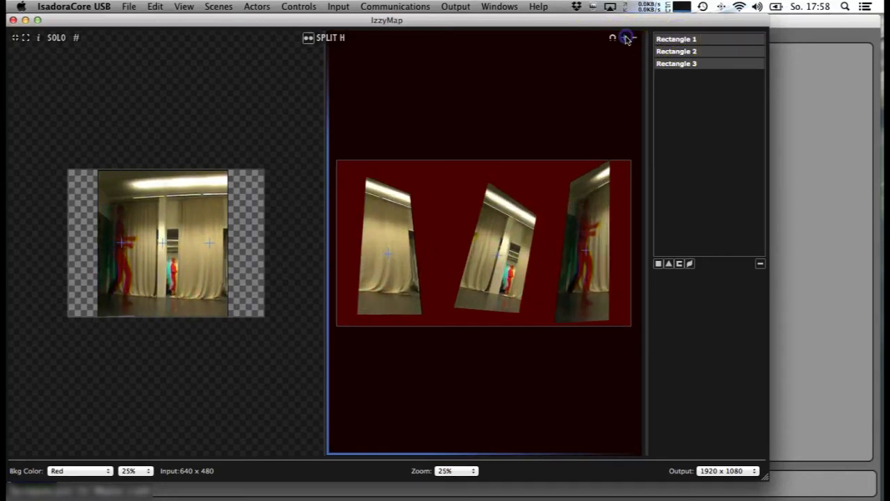
pyautogui.click(634, 37)
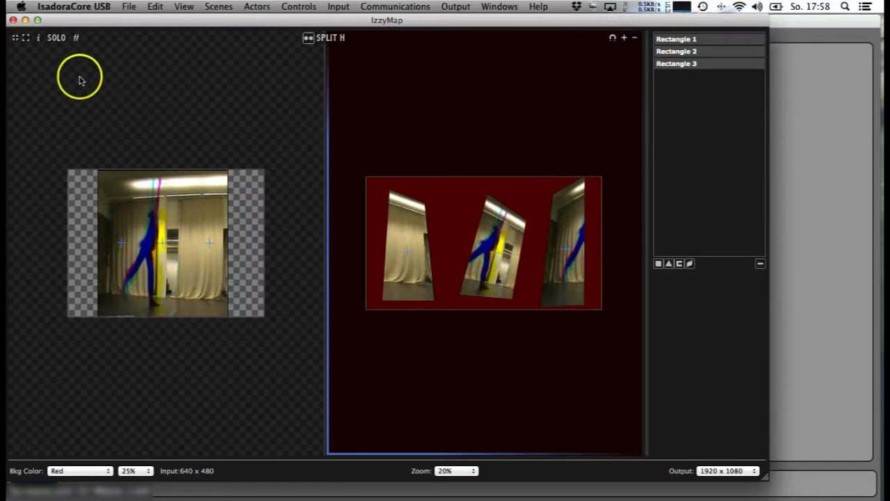
pyautogui.click(675, 89)
pyautogui.click(675, 129)
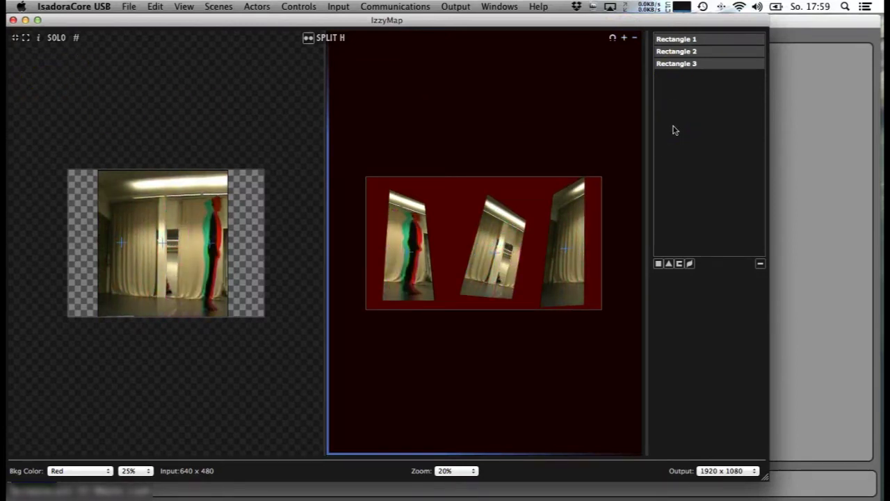
pyautogui.click(679, 90)
pyautogui.click(679, 40)
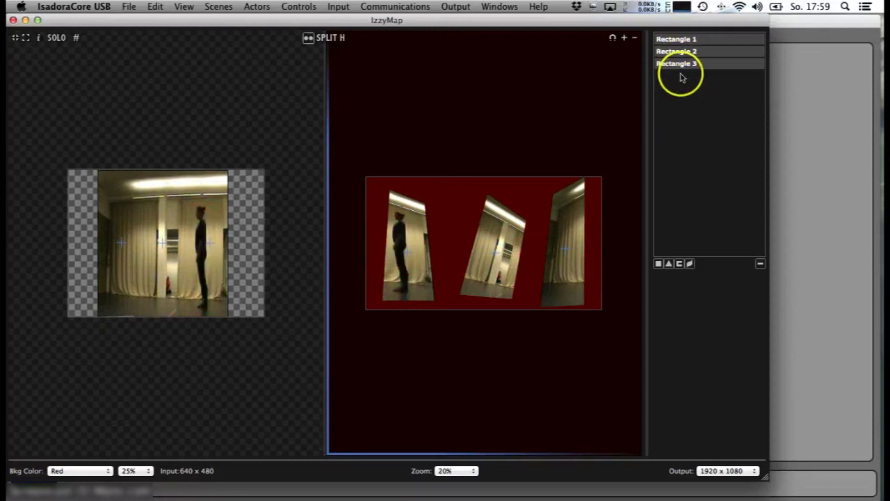
# Delete Rectangle 3, Rectangle 2 and Rectangle 1 from the slice list
pyautogui.click(684, 64)
pyautogui.press('BackSpace')
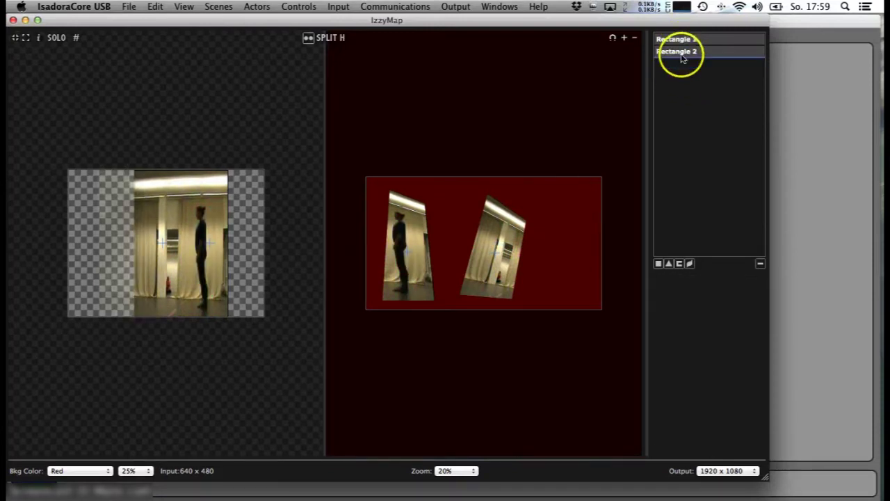
pyautogui.click(682, 52)
pyautogui.press('BackSpace')
pyautogui.click(680, 40)
pyautogui.press('BackSpace')
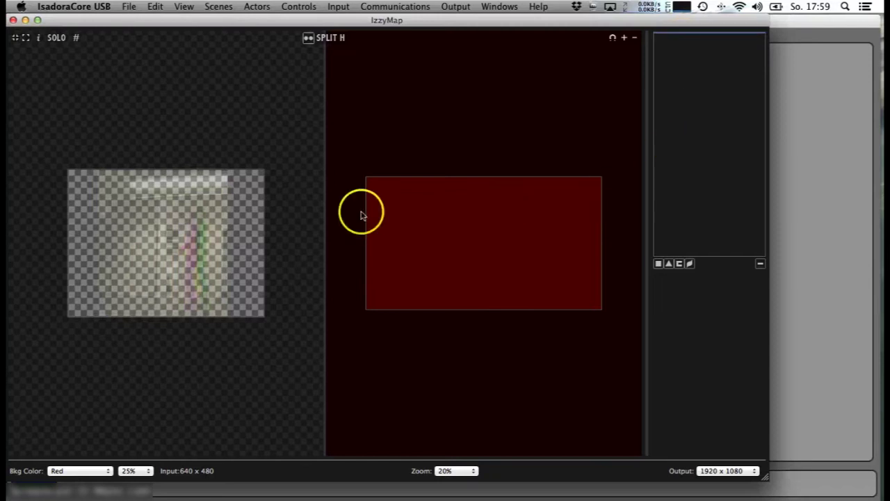
# Add a triangle slice and shrink it into the upper-left area of both the input and the output frame
pyautogui.click(666, 263)
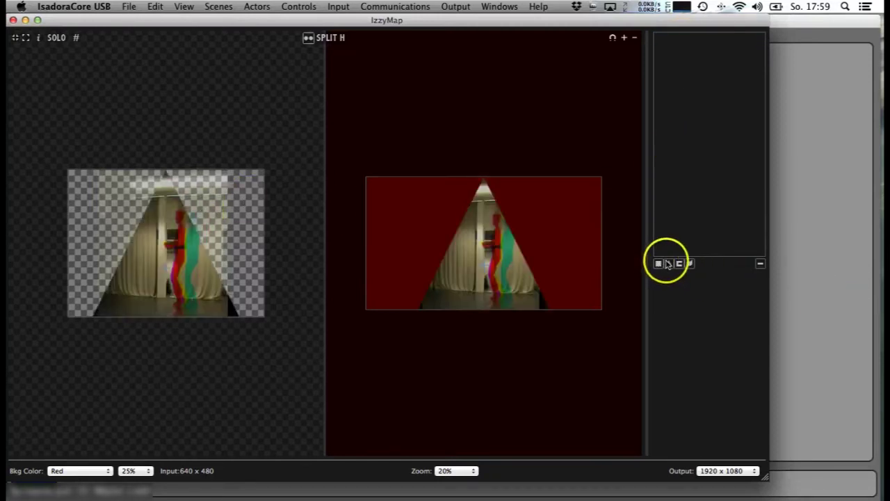
pyautogui.moveTo(164, 319)
pyautogui.mouseDown()
pyautogui.moveTo(166, 290)
pyautogui.moveTo(122, 235)
pyautogui.mouseUp()
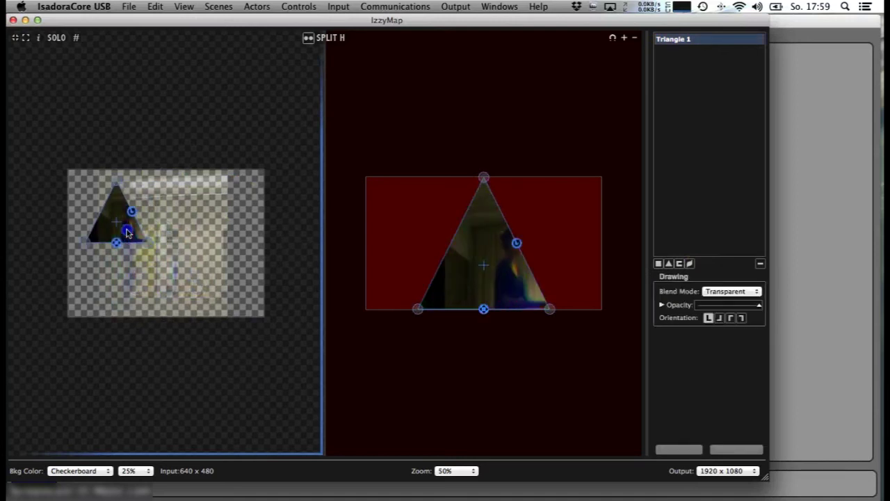
pyautogui.moveTo(484, 309); pyautogui.dragTo(437, 237)
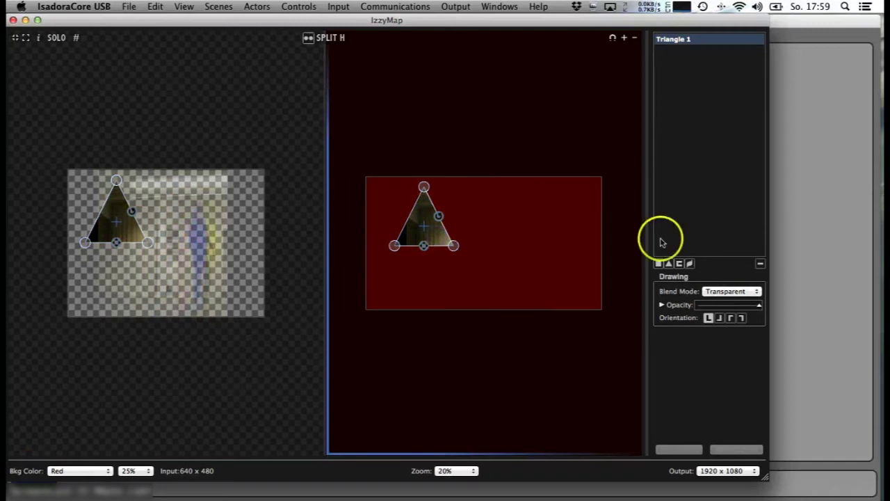
# Add a second triangle, skew its input corners over the movie's right half, and reshape its output beside the first triangle
pyautogui.click(669, 264)
pyautogui.moveTo(109, 309); pyautogui.dragTo(139, 300)
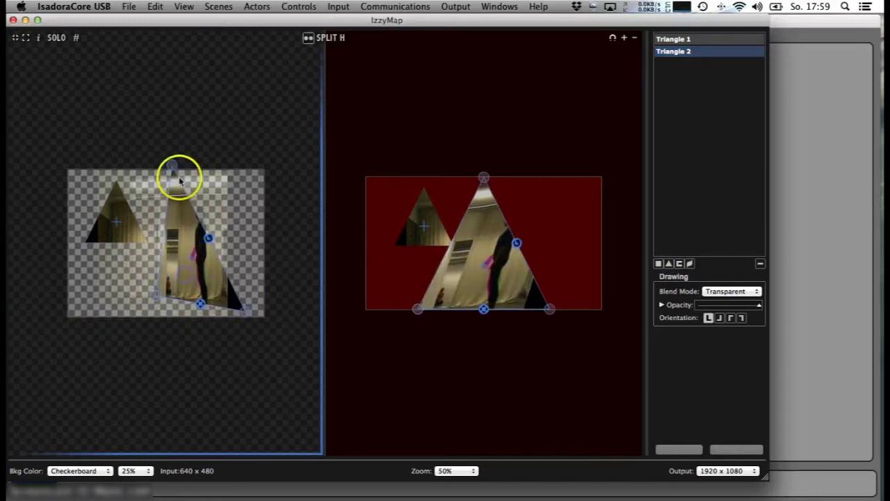
pyautogui.moveTo(180, 180); pyautogui.dragTo(176, 207)
pyautogui.moveTo(237, 346); pyautogui.dragTo(234, 295)
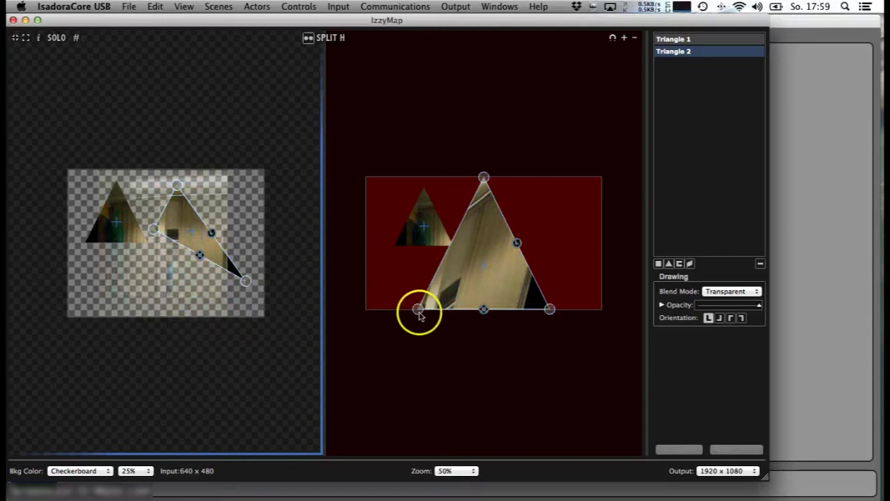
pyautogui.moveTo(427, 309); pyautogui.dragTo(451, 300)
pyautogui.moveTo(590, 296); pyautogui.dragTo(556, 289)
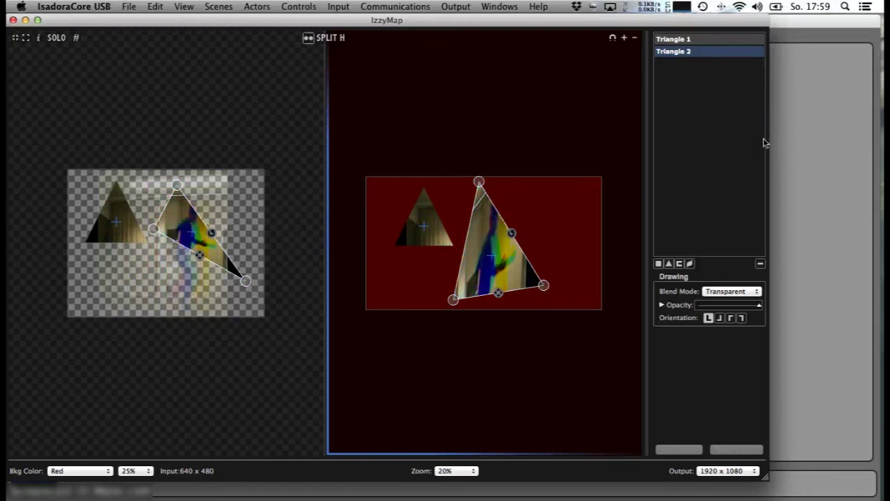
# Delete both triangle slices
pyautogui.click(678, 39)
pyautogui.click(678, 52)
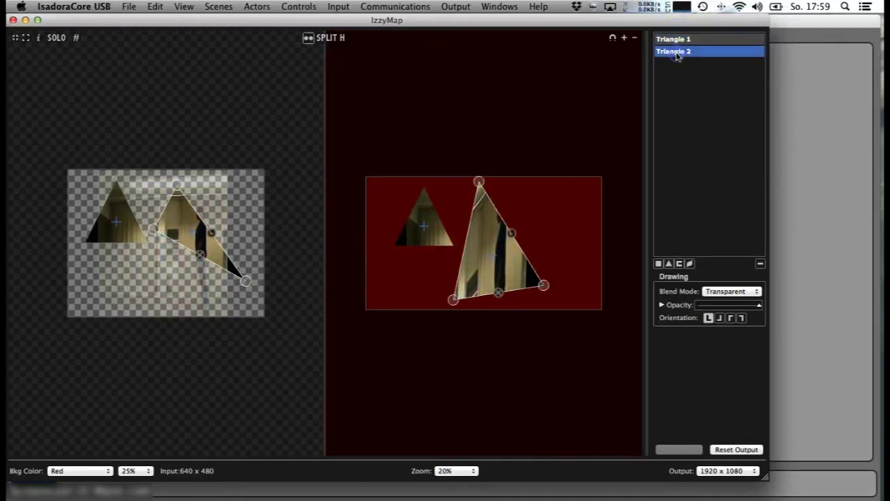
pyautogui.press('BackSpace')
pyautogui.click(675, 39)
pyautogui.press('BackSpace')
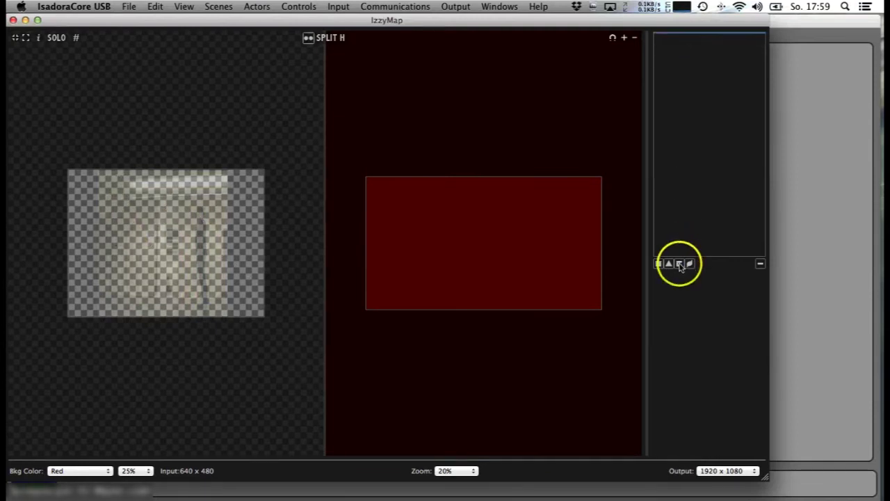
# Add a composite slice and pull its rectangle's four input corners inward onto the movie image, cropping out the black side bars
pyautogui.click(680, 264)
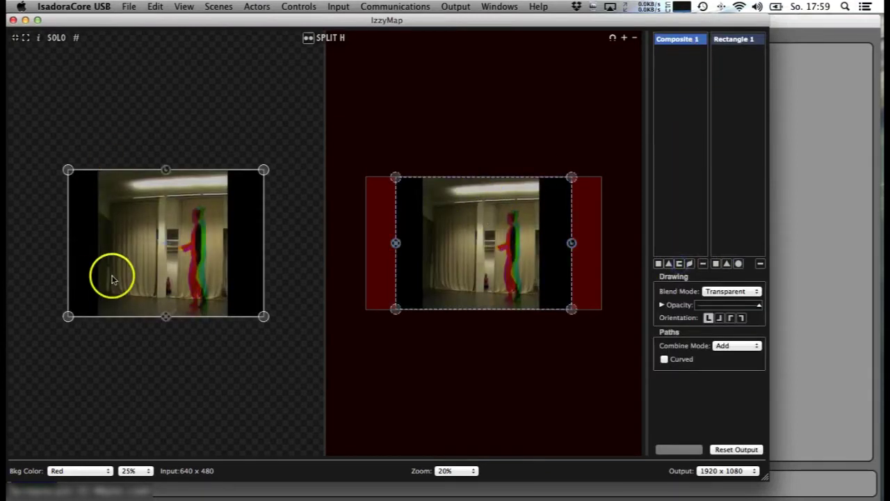
pyautogui.moveTo(67, 316); pyautogui.dragTo(119, 302)
pyautogui.moveTo(68, 170); pyautogui.dragTo(124, 196)
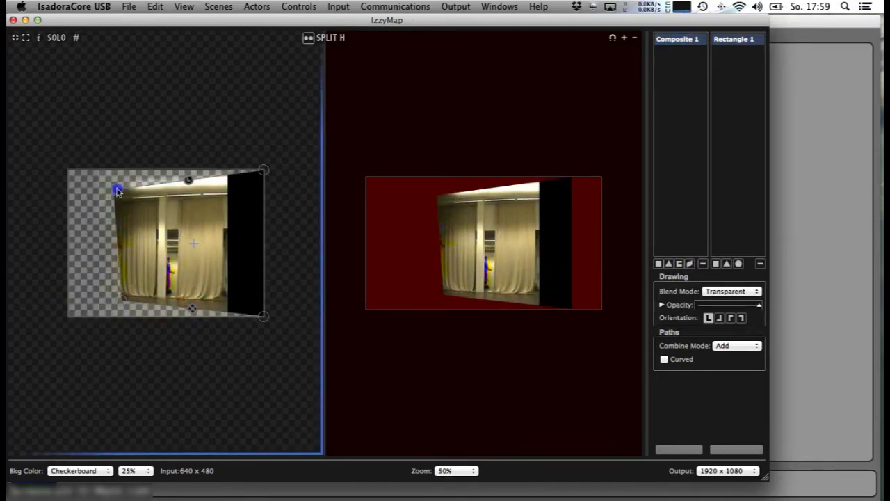
pyautogui.moveTo(264, 172); pyautogui.dragTo(215, 176)
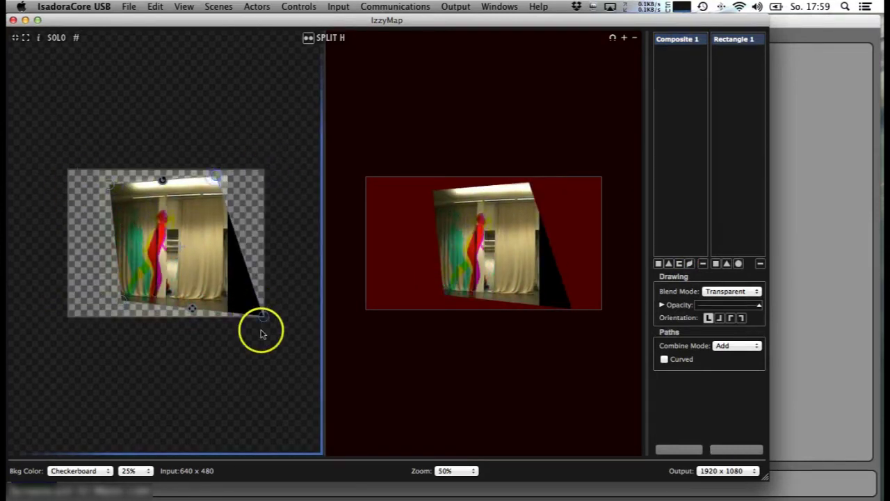
pyautogui.moveTo(262, 317); pyautogui.dragTo(209, 287)
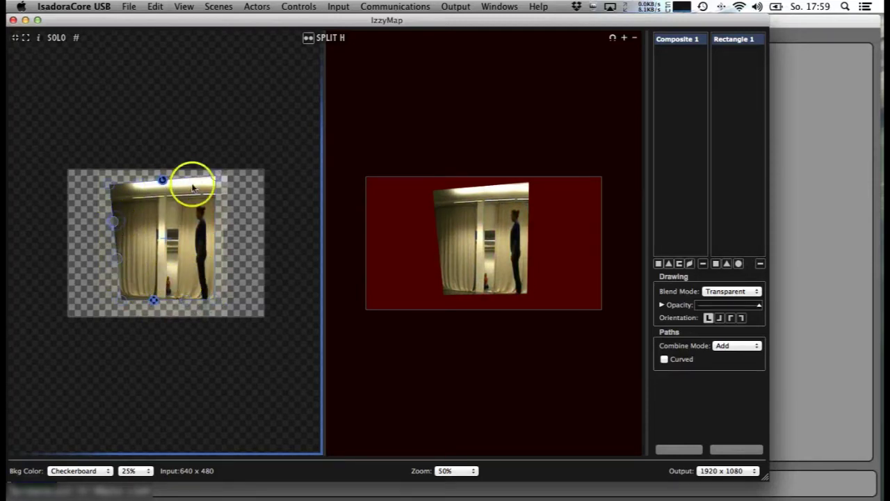
# Bend the left edge of the composite's rectangle by pulling its upper extra point inward and its lower extra point outward
pyautogui.moveTo(116, 222); pyautogui.dragTo(133, 211)
pyautogui.moveTo(118, 258)
pyautogui.mouseDown()
pyautogui.moveTo(112, 243)
pyautogui.moveTo(105, 256)
pyautogui.mouseUp()
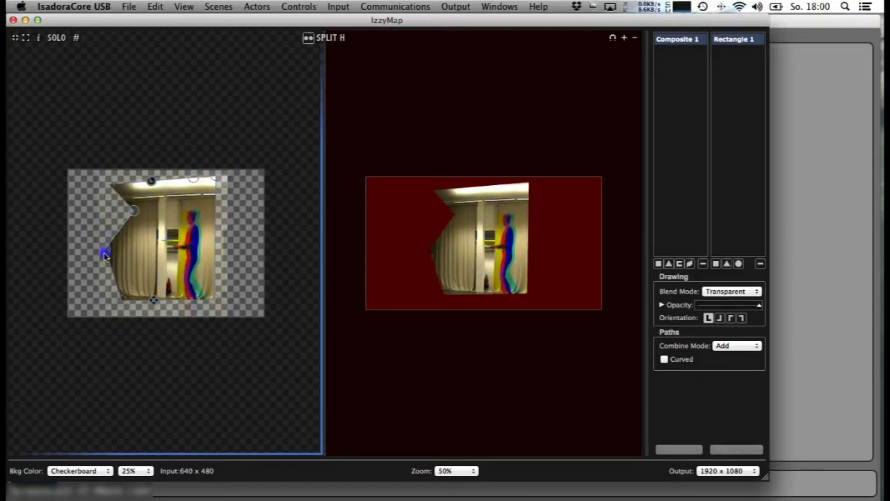
# Pull the extra points on the bottom, right and top edges of the composite's rectangle inward on the input
pyautogui.moveTo(154, 301); pyautogui.dragTo(178, 273)
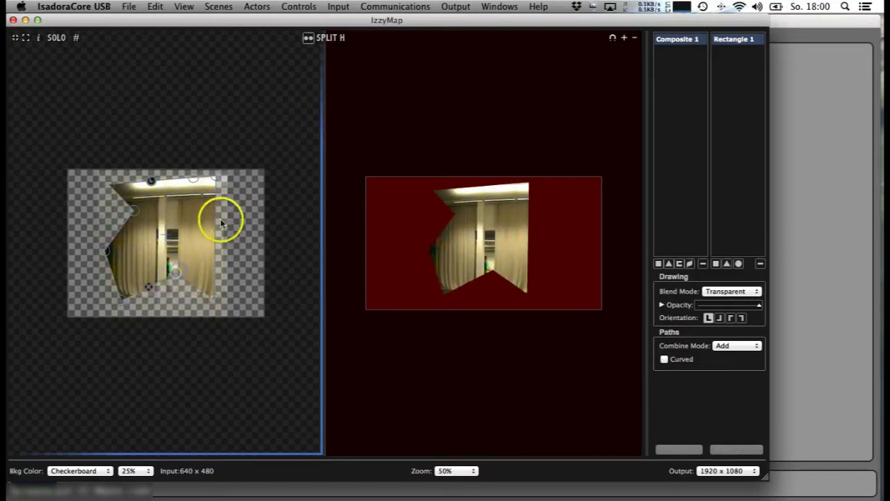
pyautogui.moveTo(212, 229); pyautogui.dragTo(200, 238)
pyautogui.moveTo(194, 178); pyautogui.dragTo(182, 196)
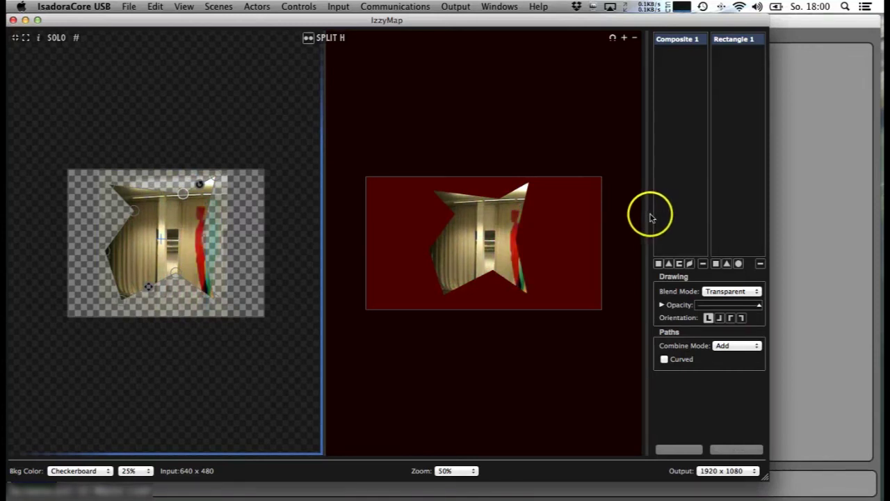
# Make the composite's rectangle path curved and enlarge the bulge on its left edge with the point's Bezier handles
pyautogui.click(664, 360)
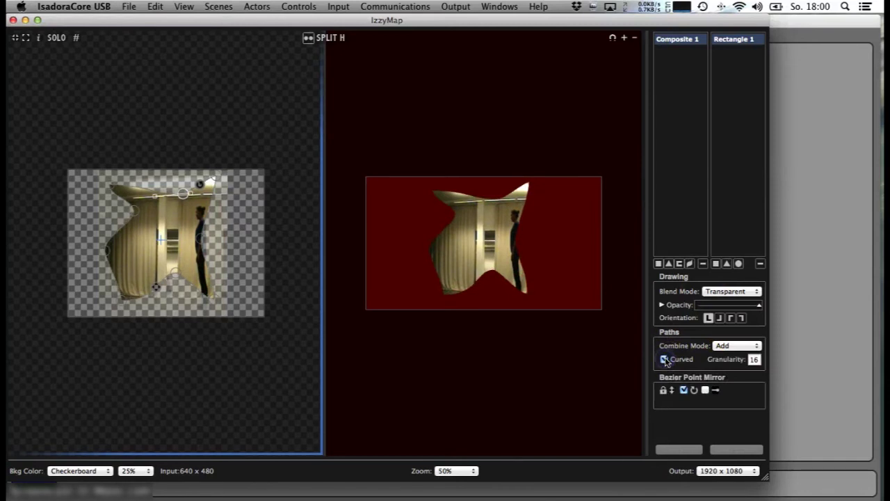
pyautogui.moveTo(104, 252); pyautogui.dragTo(102, 295)
pyautogui.moveTo(102, 211); pyautogui.dragTo(140, 206)
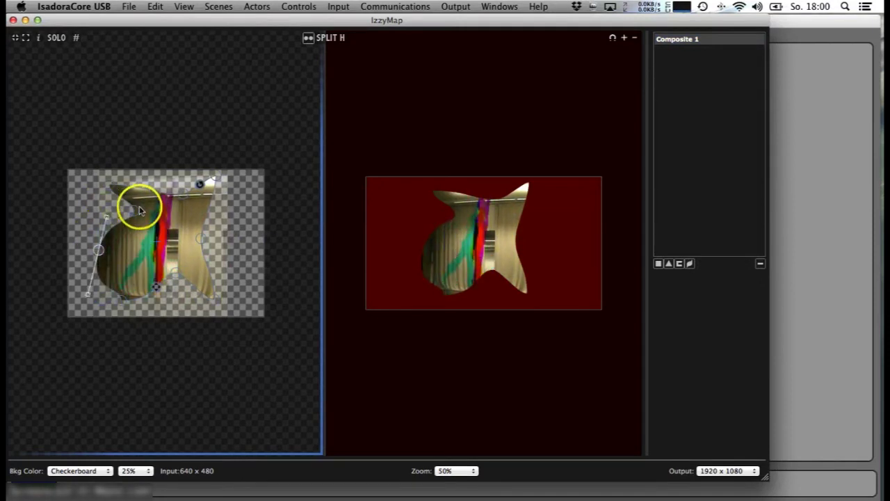
# Add a circle path to the composite slice alongside its rectangle
pyautogui.click(659, 40)
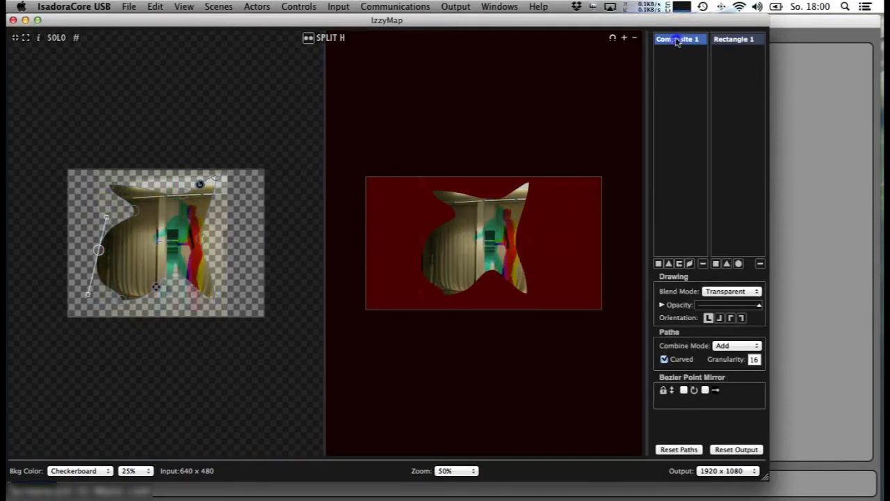
pyautogui.click(679, 37)
pyautogui.click(718, 42)
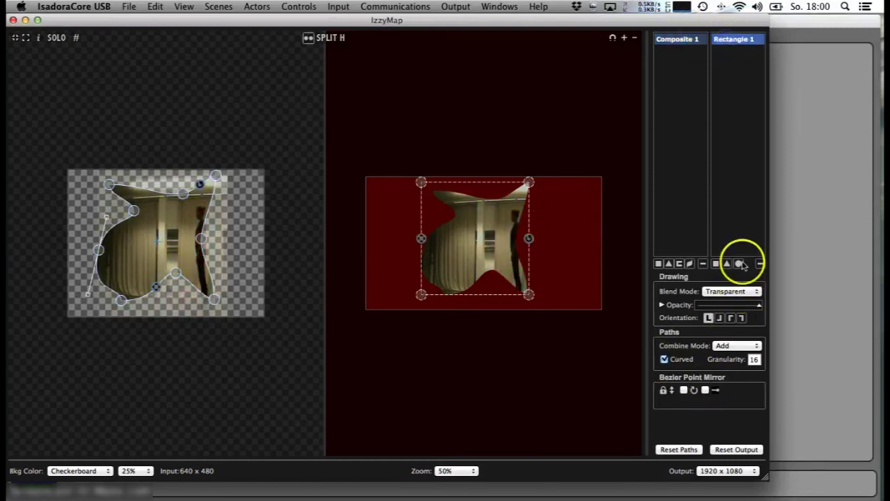
pyautogui.click(739, 264)
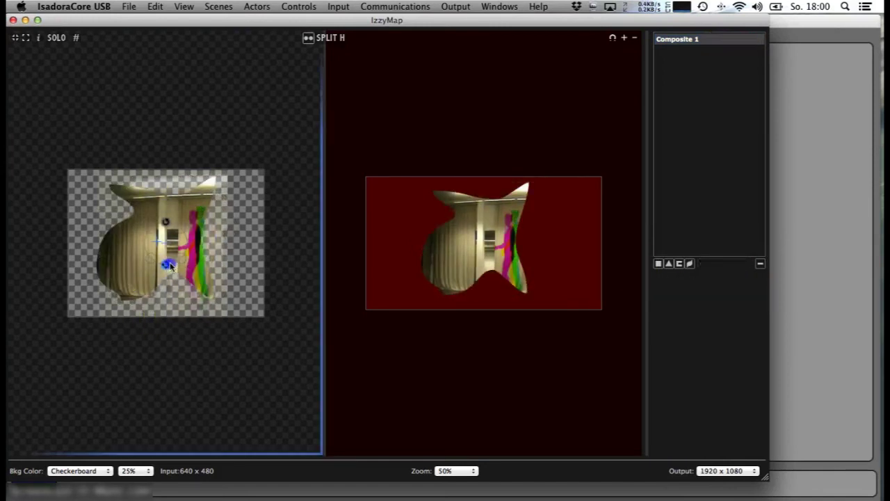
# Set the circle path's combine mode to Subtract so it cuts a hole in the composite
pyautogui.click(680, 39)
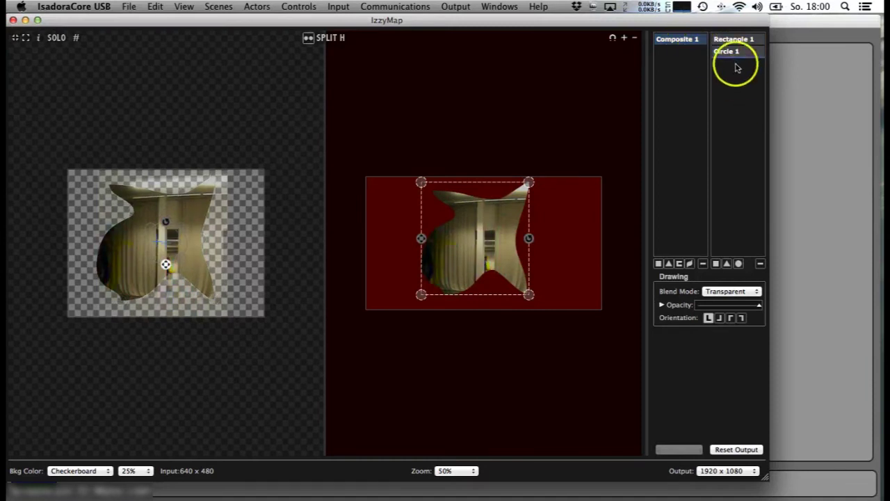
pyautogui.click(733, 53)
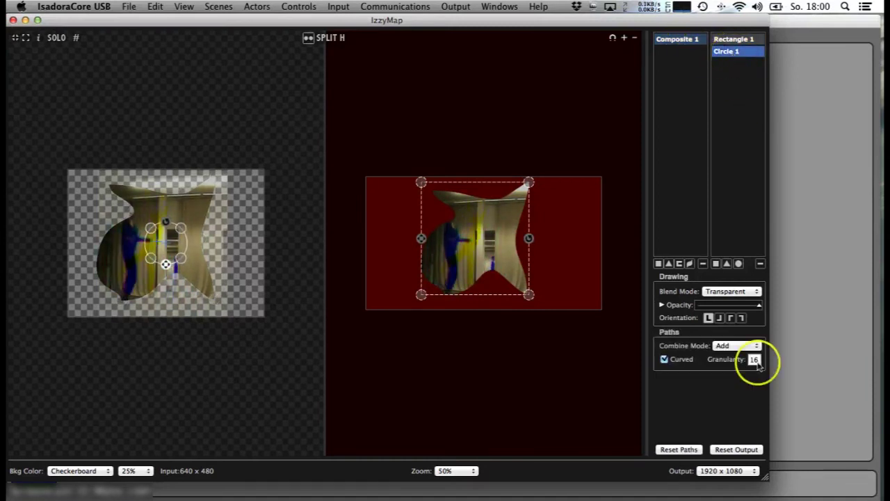
pyautogui.click(738, 347)
pyautogui.click(744, 355)
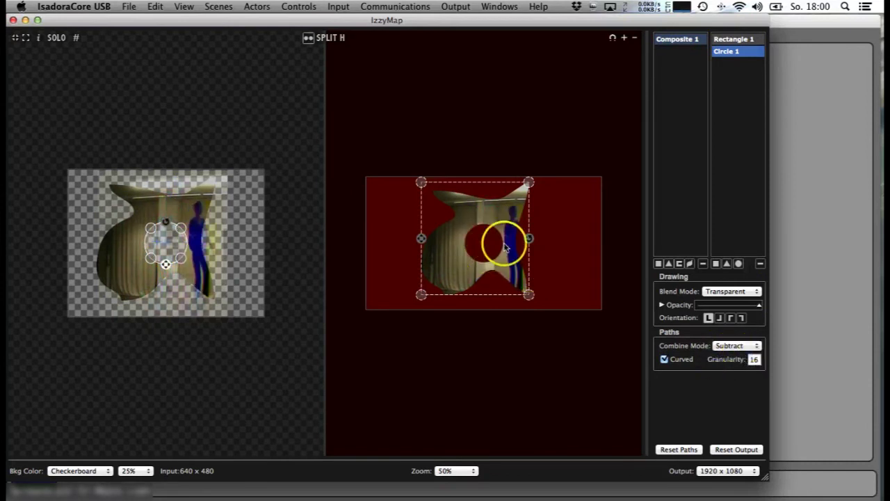
pyautogui.click(471, 366)
# Deform the circular cutout into a teardrop by adjusting its lower-right point and stretching that point's Bezier handles
pyautogui.click(184, 261)
pyautogui.moveTo(182, 262)
pyautogui.mouseDown()
pyautogui.moveTo(192, 264)
pyautogui.moveTo(172, 261)
pyautogui.moveTo(160, 289)
pyautogui.mouseUp()
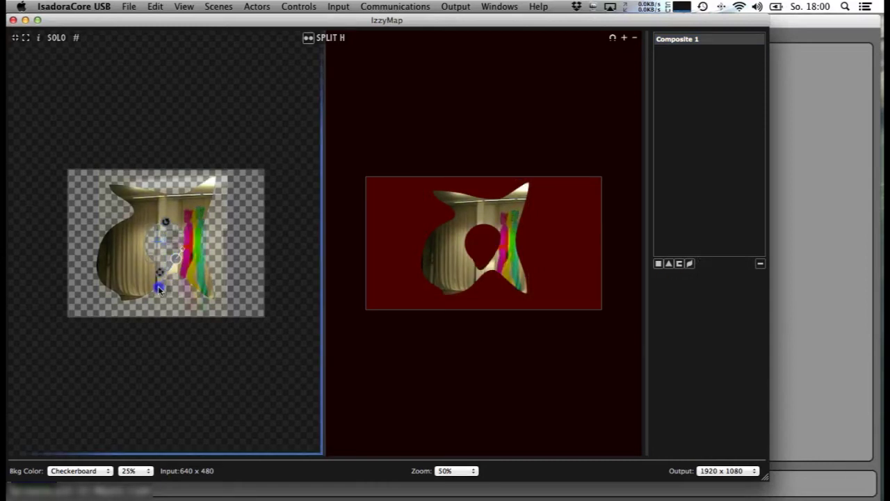
pyautogui.click(174, 234)
pyautogui.moveTo(155, 248); pyautogui.dragTo(175, 245)
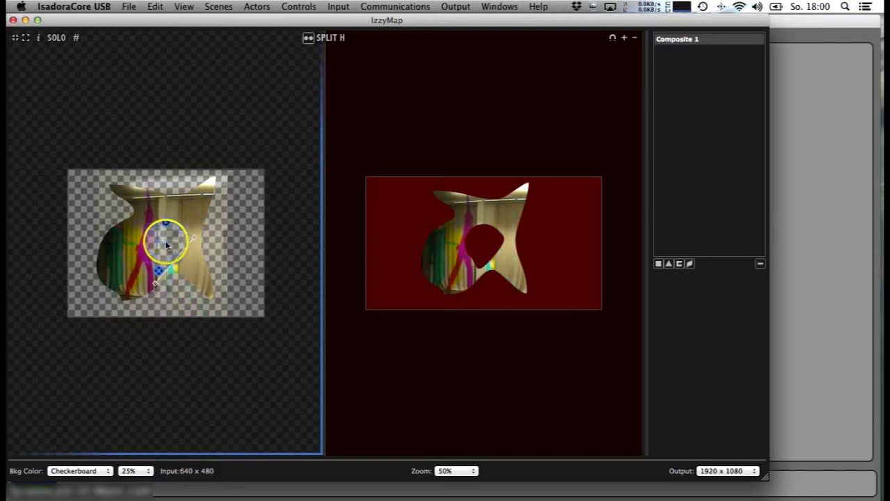
# Reveal the composite's red, green and blue controls, try its opacity, and review its rectangle and circle path settings
pyautogui.click(685, 40)
pyautogui.click(699, 109)
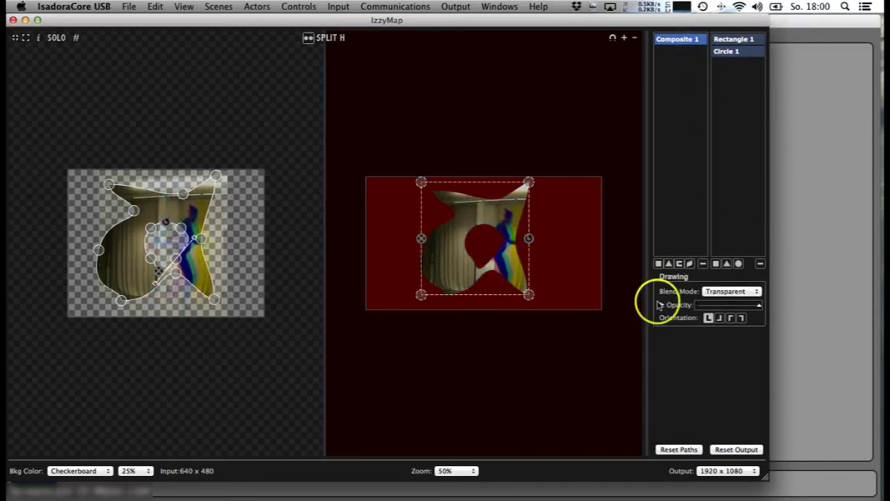
pyautogui.click(681, 306)
pyautogui.moveTo(758, 278); pyautogui.dragTo(720, 277)
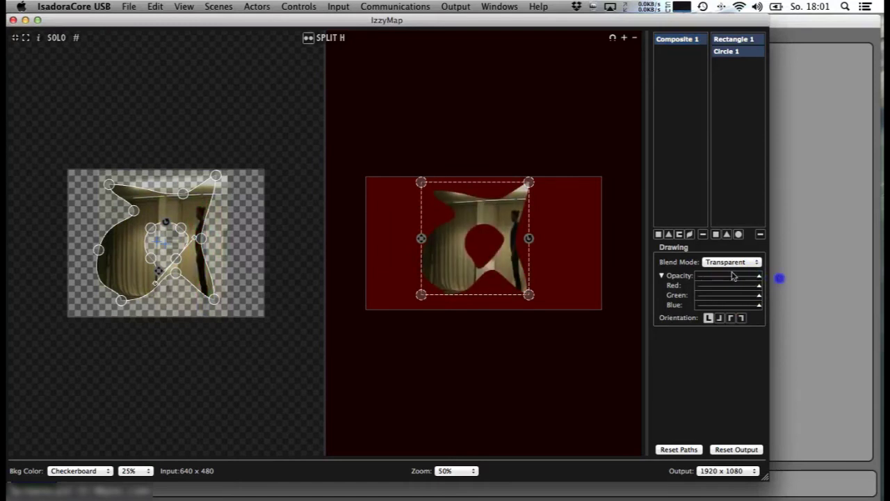
pyautogui.click(723, 59)
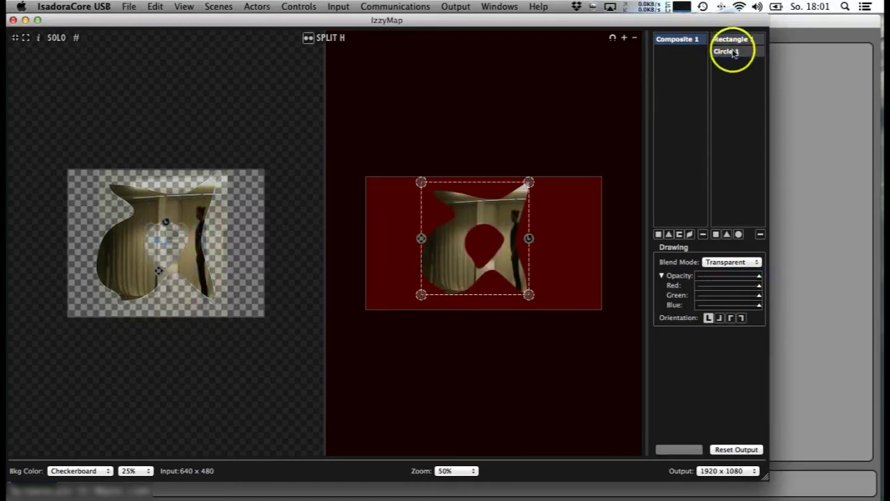
pyautogui.moveTo(759, 277)
pyautogui.mouseDown()
pyautogui.moveTo(705, 278)
pyautogui.moveTo(760, 278)
pyautogui.mouseUp()
pyautogui.click(737, 41)
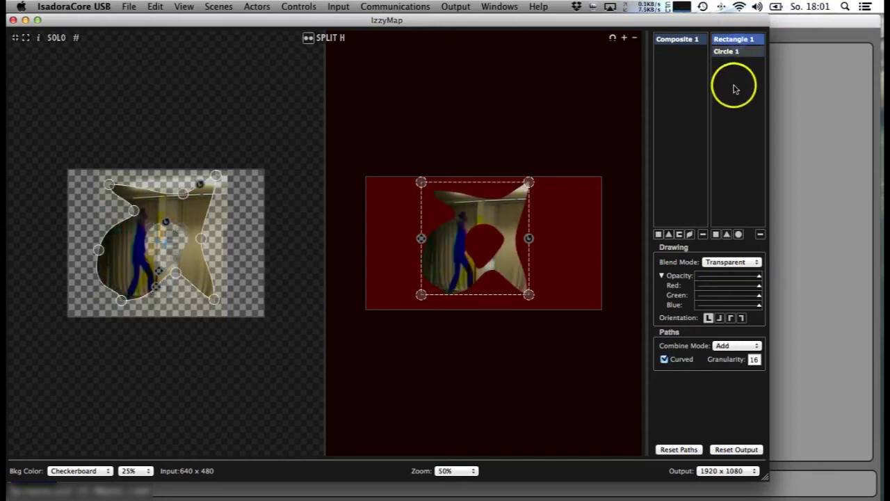
pyautogui.click(734, 51)
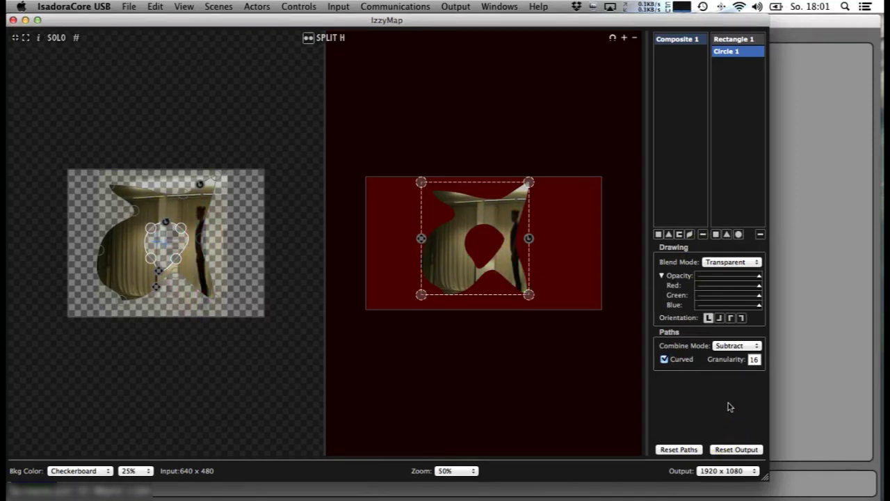
# Delete the composite slice and add a grid slice
pyautogui.click(669, 48)
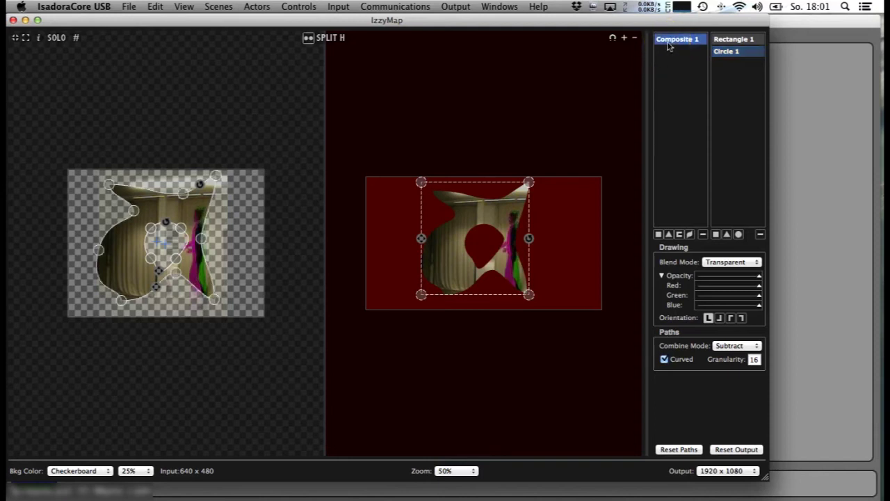
pyautogui.press('Delete')
pyautogui.click(689, 234)
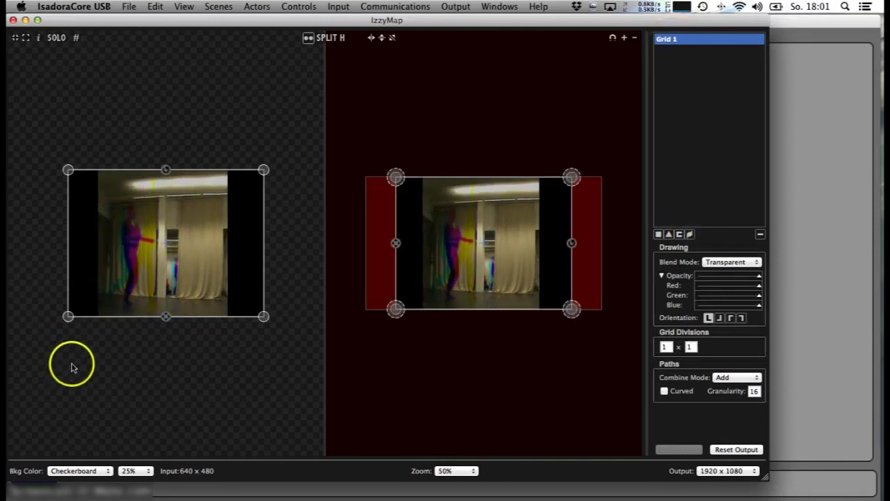
# Set the grid divisions to 5 x 4
pyautogui.doubleClick(664, 348)
pyautogui.write('5')
pyautogui.press('Return')
pyautogui.doubleClick(690, 346)
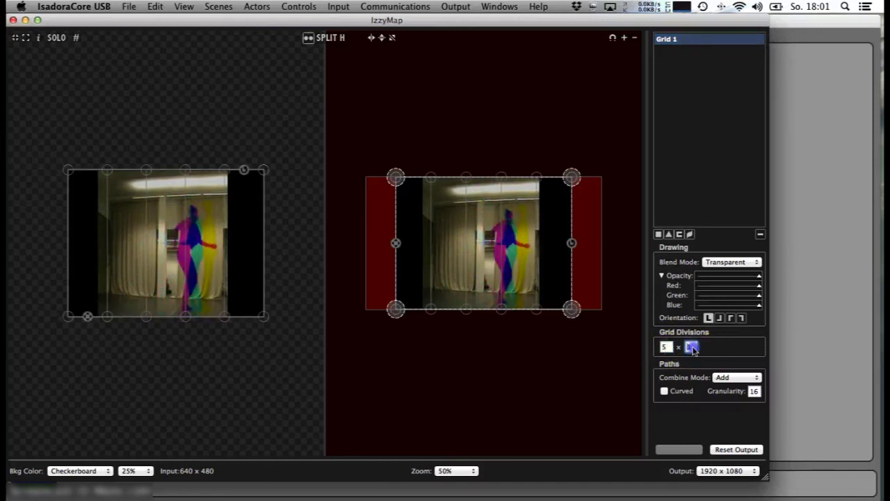
pyautogui.write('4')
pyautogui.click(728, 363)
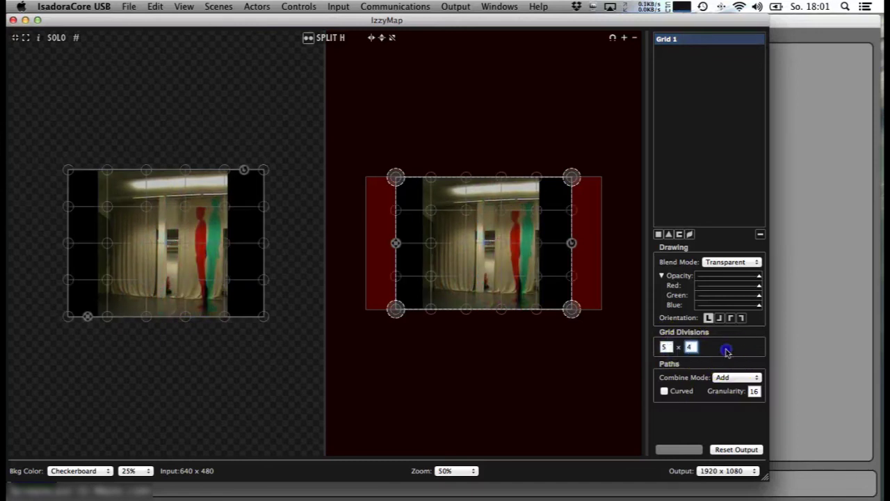
pyautogui.click(667, 41)
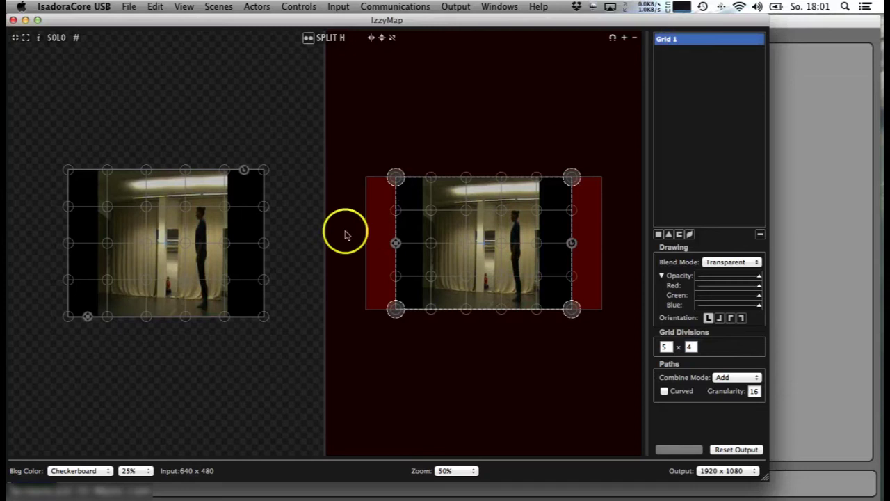
# Try shifting two interior points in the middle row of the grid's input, and undo both moves
pyautogui.moveTo(108, 243)
pyautogui.mouseDown()
pyautogui.moveTo(130, 235)
pyautogui.moveTo(91, 237)
pyautogui.moveTo(116, 248)
pyautogui.mouseUp()
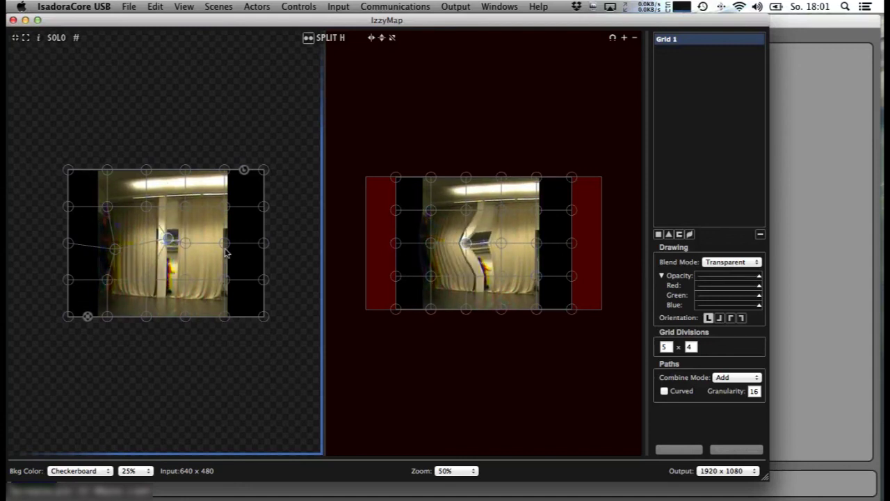
pyautogui.click(167, 239)
pyautogui.click(119, 250)
pyautogui.press('super+z')
pyautogui.press('super+z')
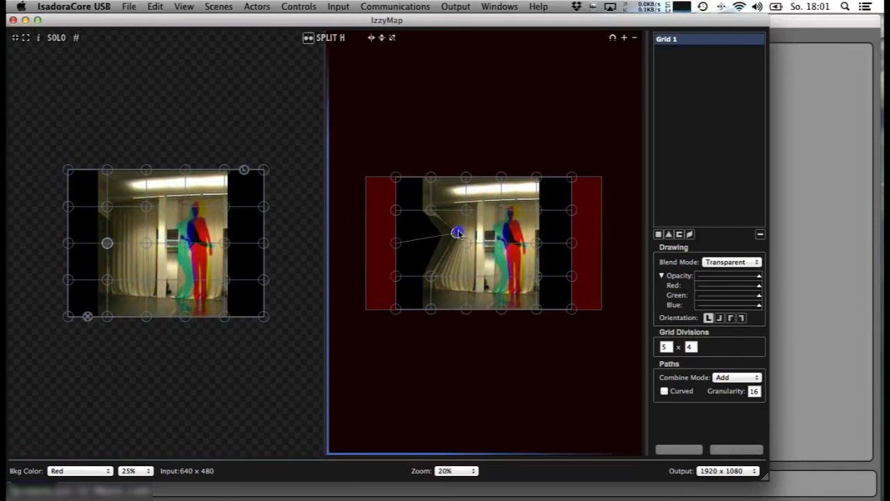
# Distort the grid's output by displacing two interior points, making the paths curved and swinging the left point's Bezier handle
pyautogui.click(489, 201)
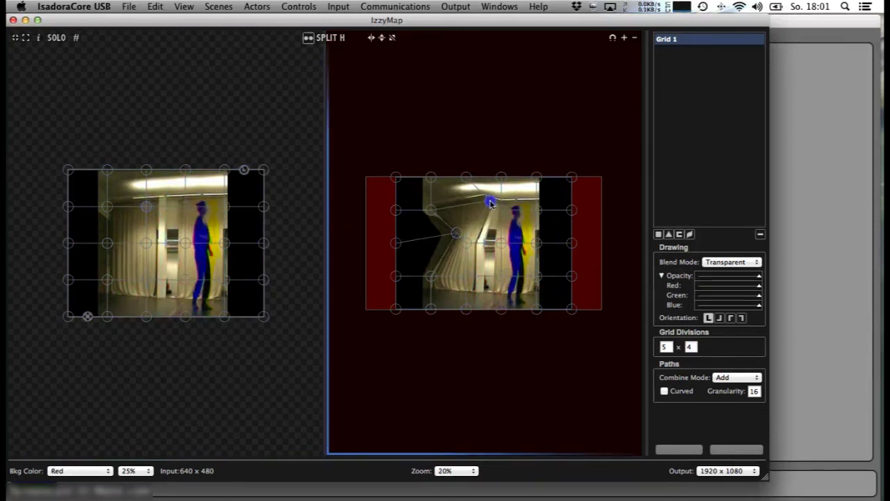
pyautogui.click(664, 391)
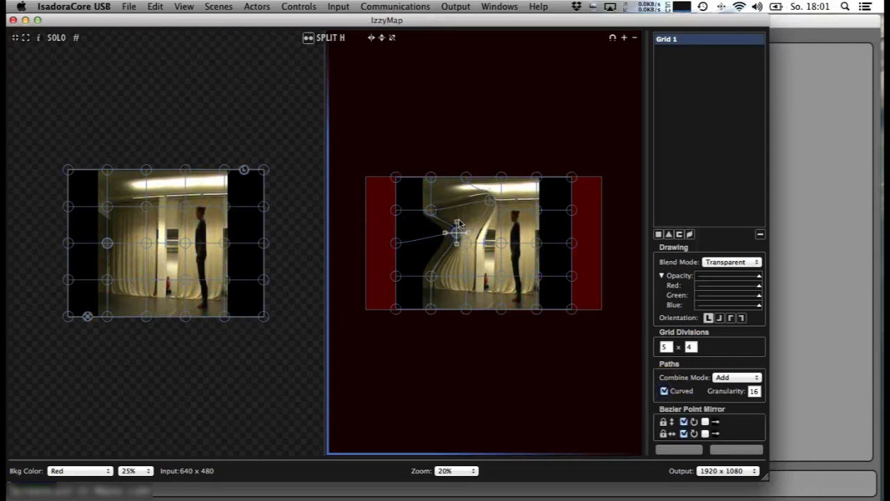
pyautogui.click(458, 197)
pyautogui.moveTo(457, 279); pyautogui.dragTo(431, 261)
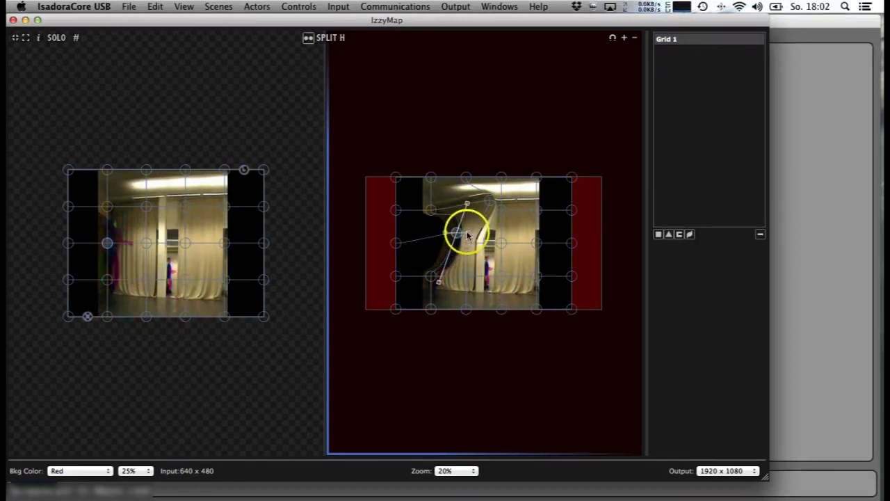
# Publish the Offset X and Offset Y of the displaced grid point [2,3] on the output
pyautogui.rightClick(457, 236)
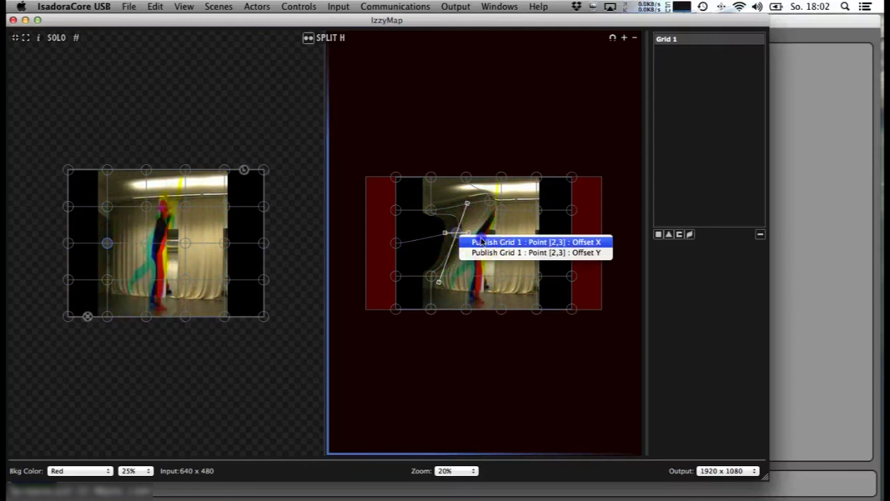
pyautogui.click(482, 241)
pyautogui.rightClick(457, 232)
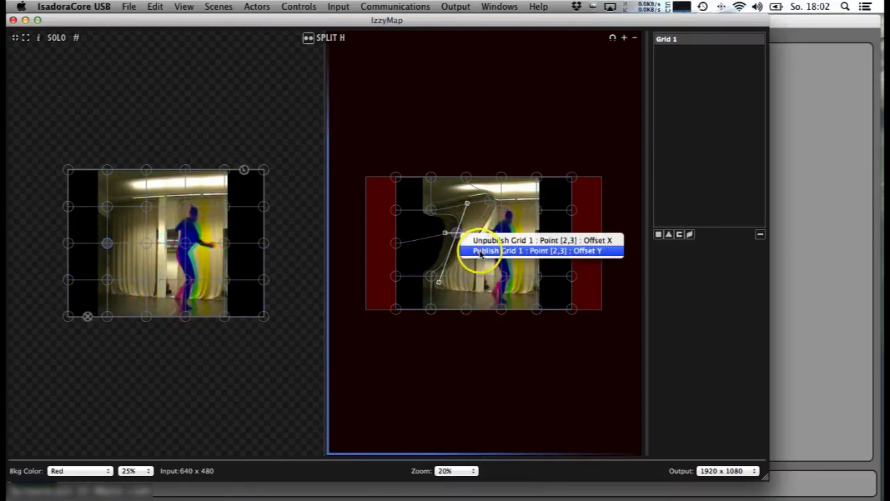
pyautogui.click(479, 251)
# Close the mapping editor and vary the published Offset X of grid point [2,3] on the Texture Projector
pyautogui.click(14, 20)
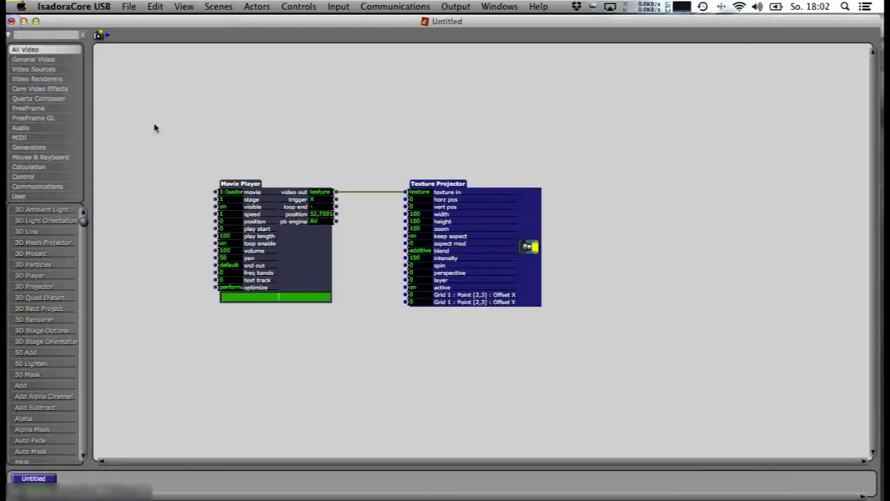
pyautogui.click(402, 298)
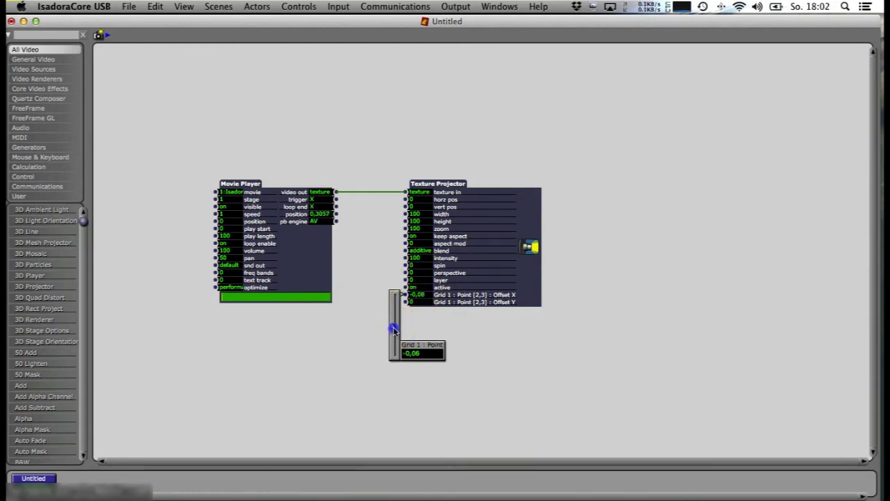
# Reopen the Texture Projector's mapping editor and examine the distorted grid in an enlarged output view, switching the editor's display options
pyautogui.doubleClick(518, 229)
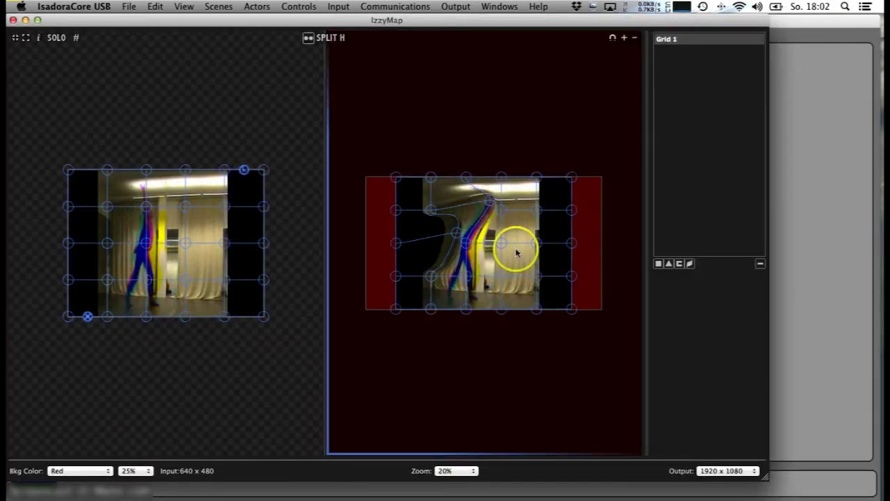
pyautogui.click(558, 128)
pyautogui.click(662, 43)
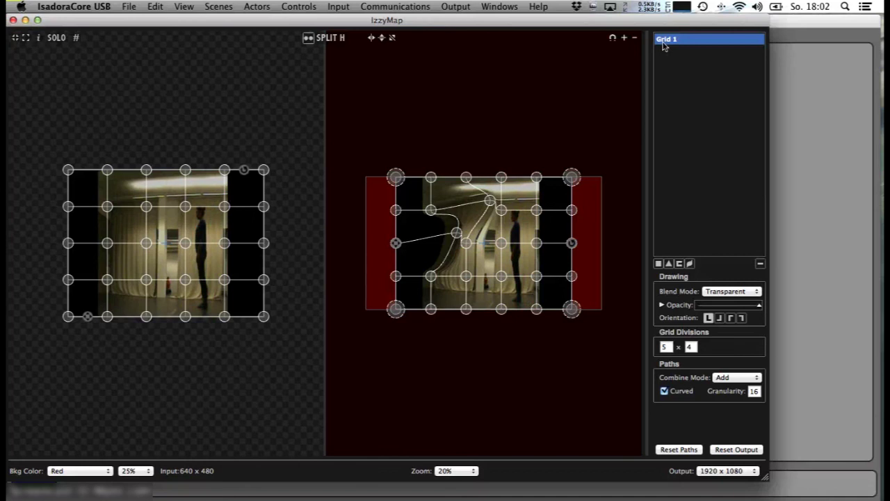
pyautogui.click(403, 123)
pyautogui.click(25, 39)
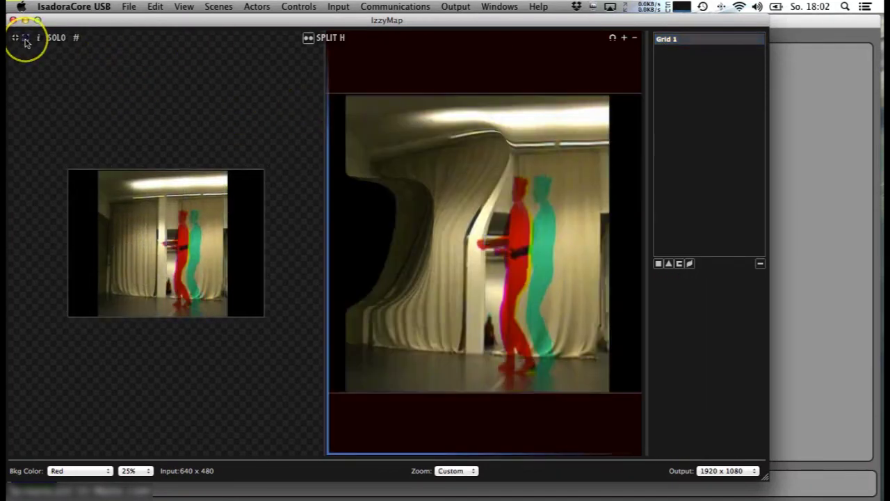
pyautogui.click(15, 38)
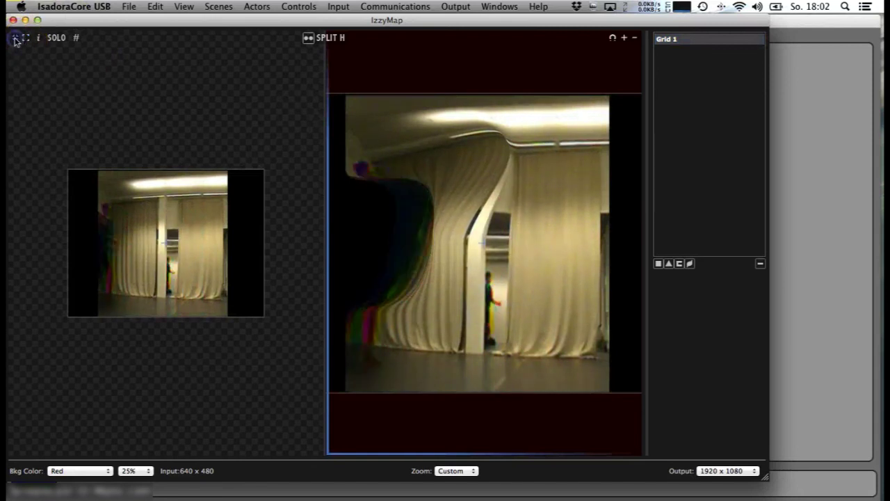
# Turn on the editor's info display and examine the settings overlay of the grid slice on the output
pyautogui.click(26, 38)
pyautogui.click(38, 39)
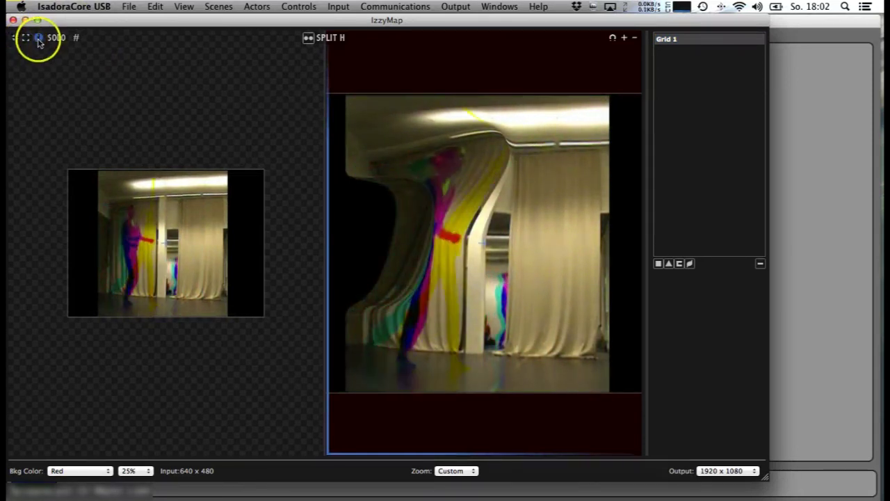
pyautogui.click(38, 41)
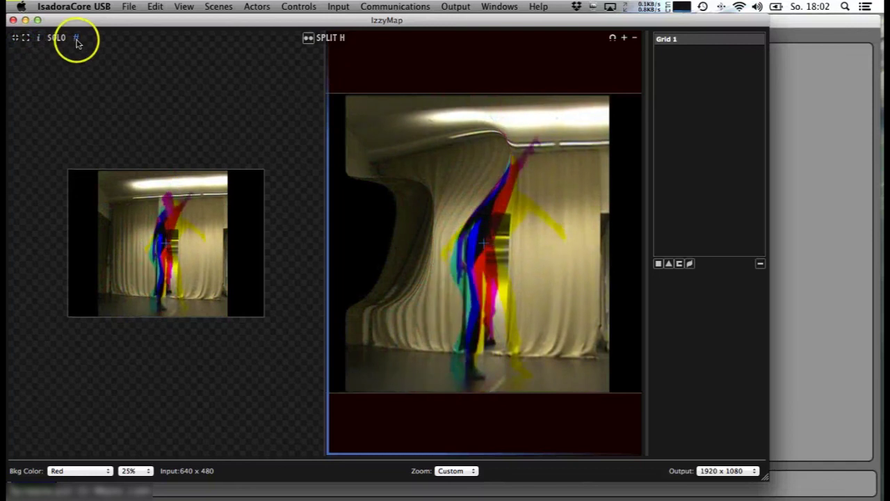
pyautogui.click(404, 139)
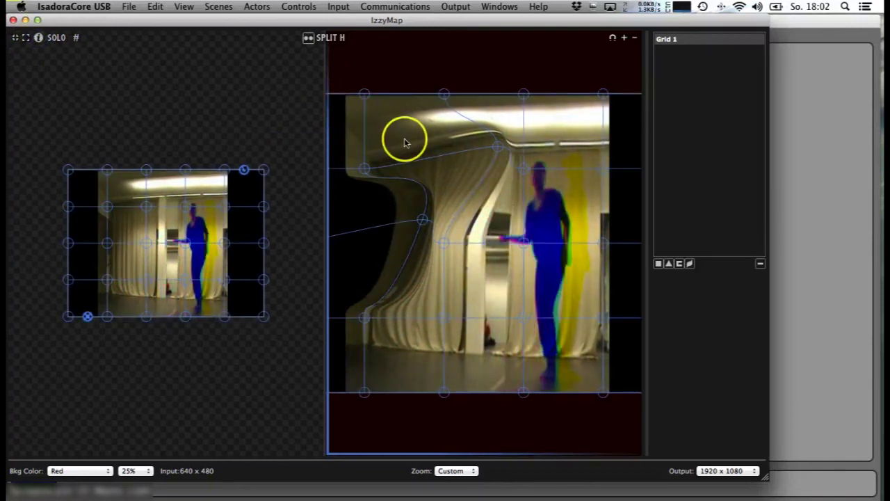
pyautogui.click(35, 39)
pyautogui.click(141, 142)
pyautogui.click(415, 127)
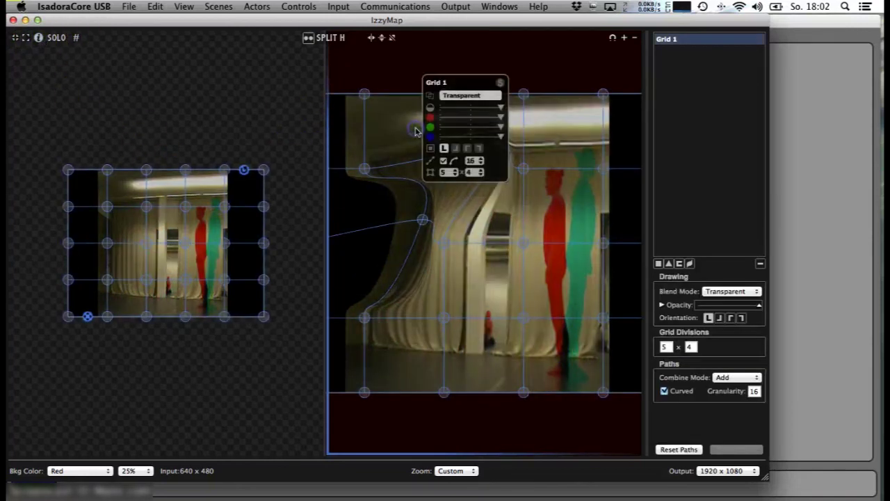
pyautogui.click(751, 360)
pyautogui.click(169, 226)
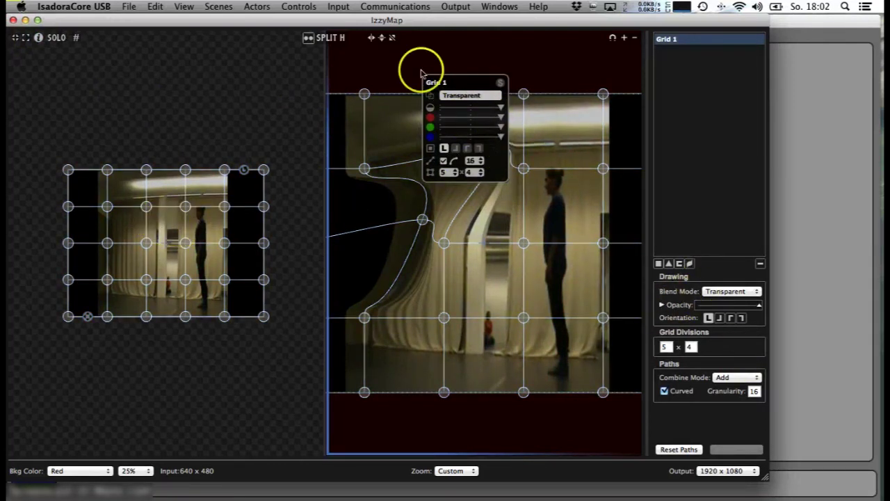
# Check the Solo mode and display the point numbers on the grid's input and output, turning both options off again
pyautogui.click(54, 38)
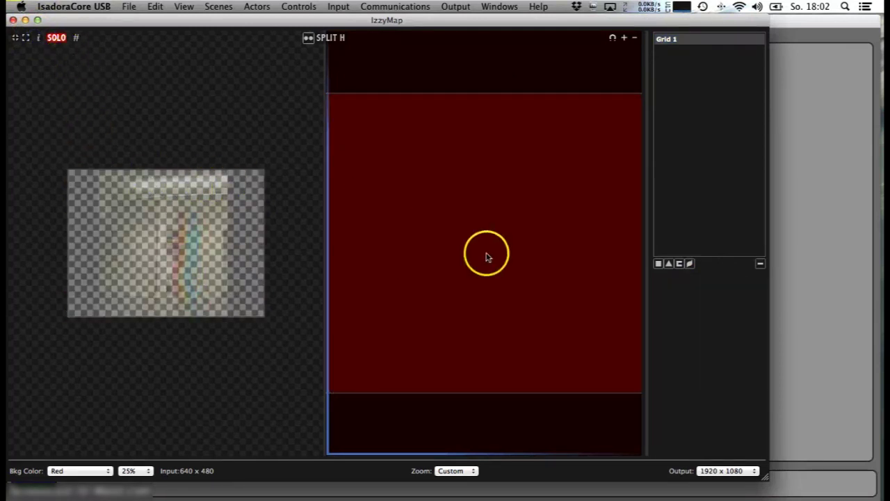
pyautogui.click(59, 40)
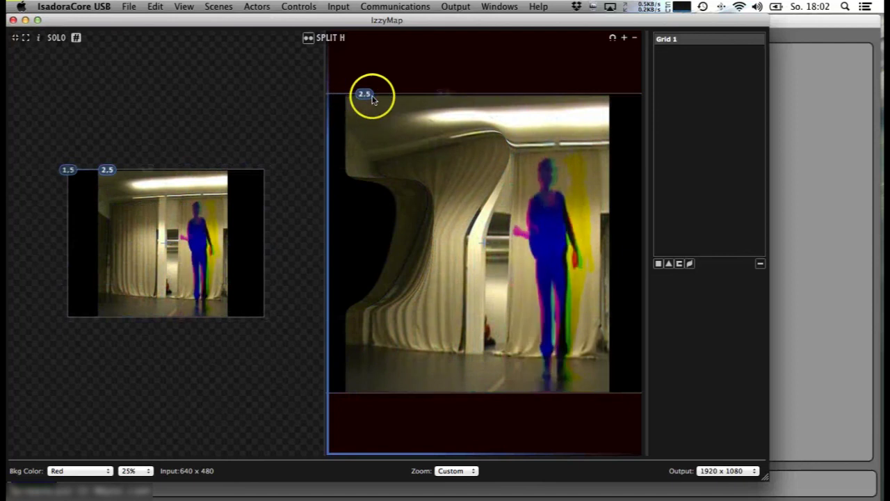
pyautogui.click(191, 236)
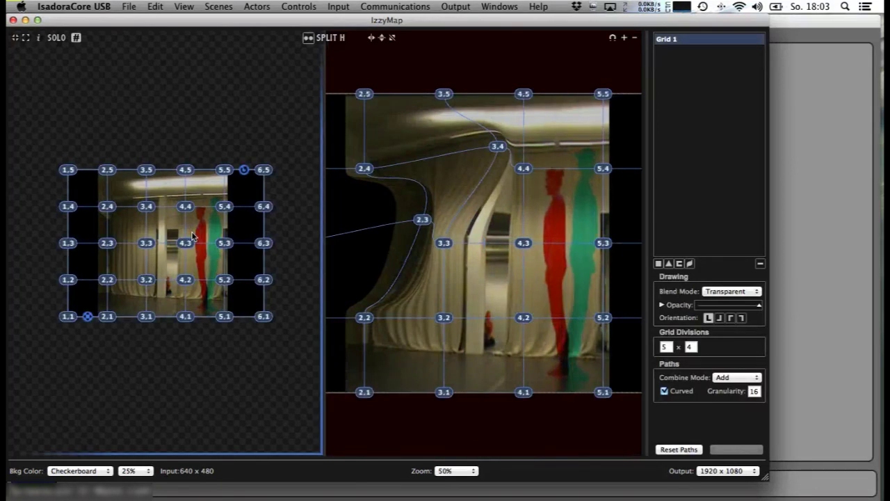
pyautogui.click(57, 37)
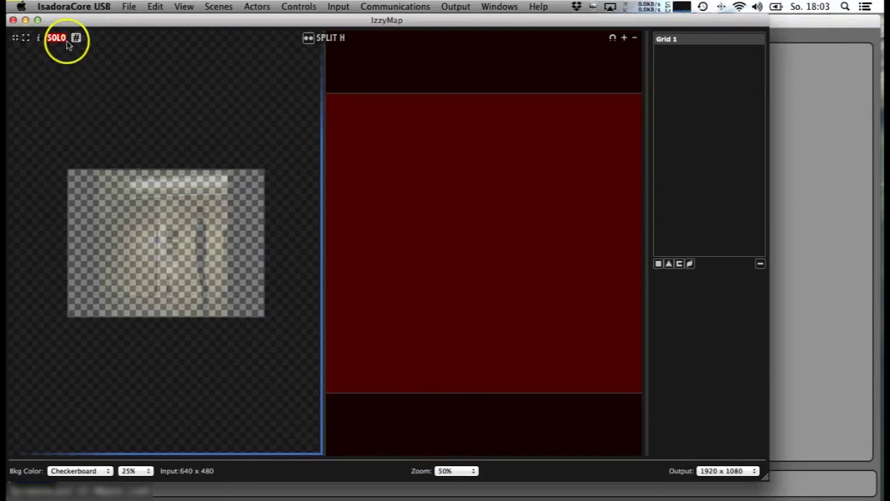
pyautogui.click(68, 39)
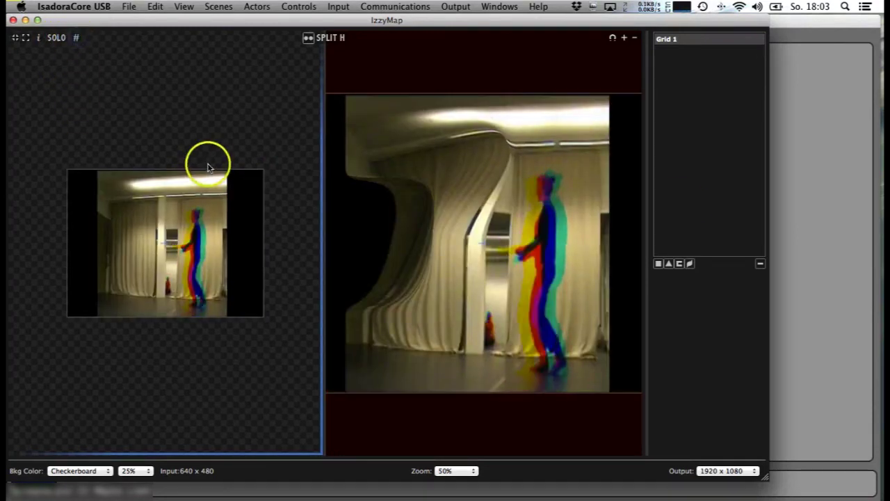
# Select the Grid 1 slice and change its orientation to horizontally mirrored, followed by vertically flipped
pyautogui.click(667, 42)
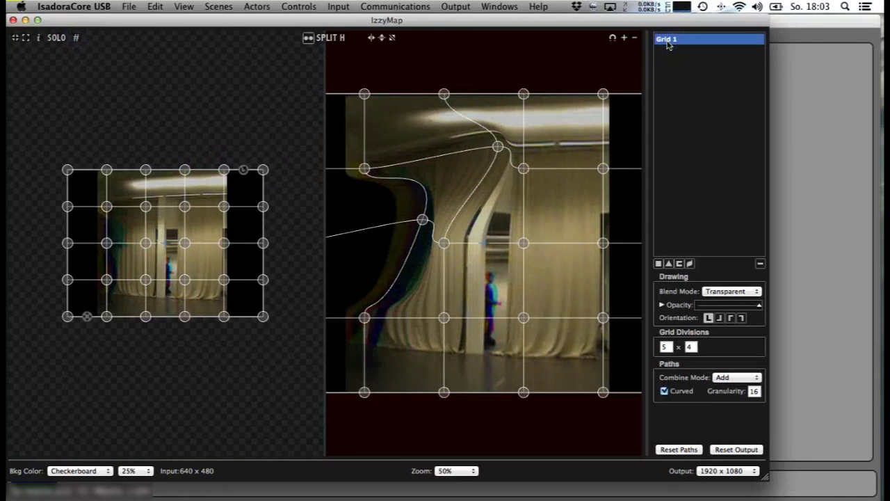
pyautogui.click(720, 318)
pyautogui.click(730, 318)
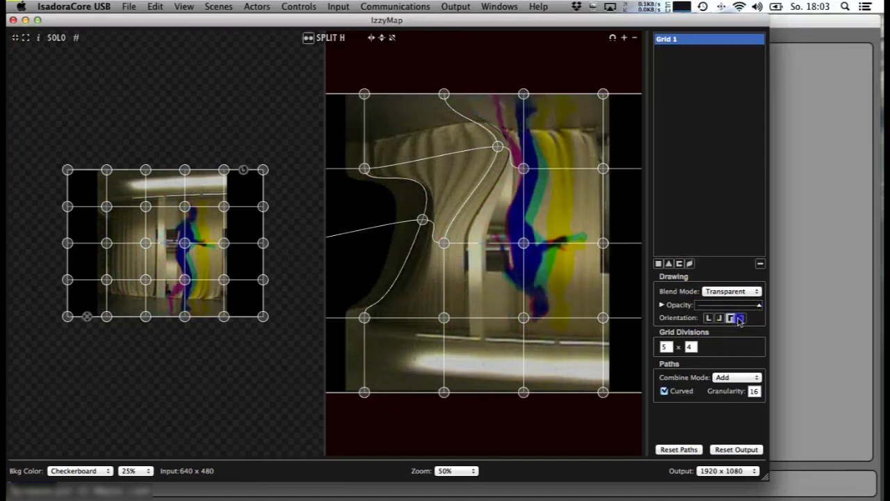